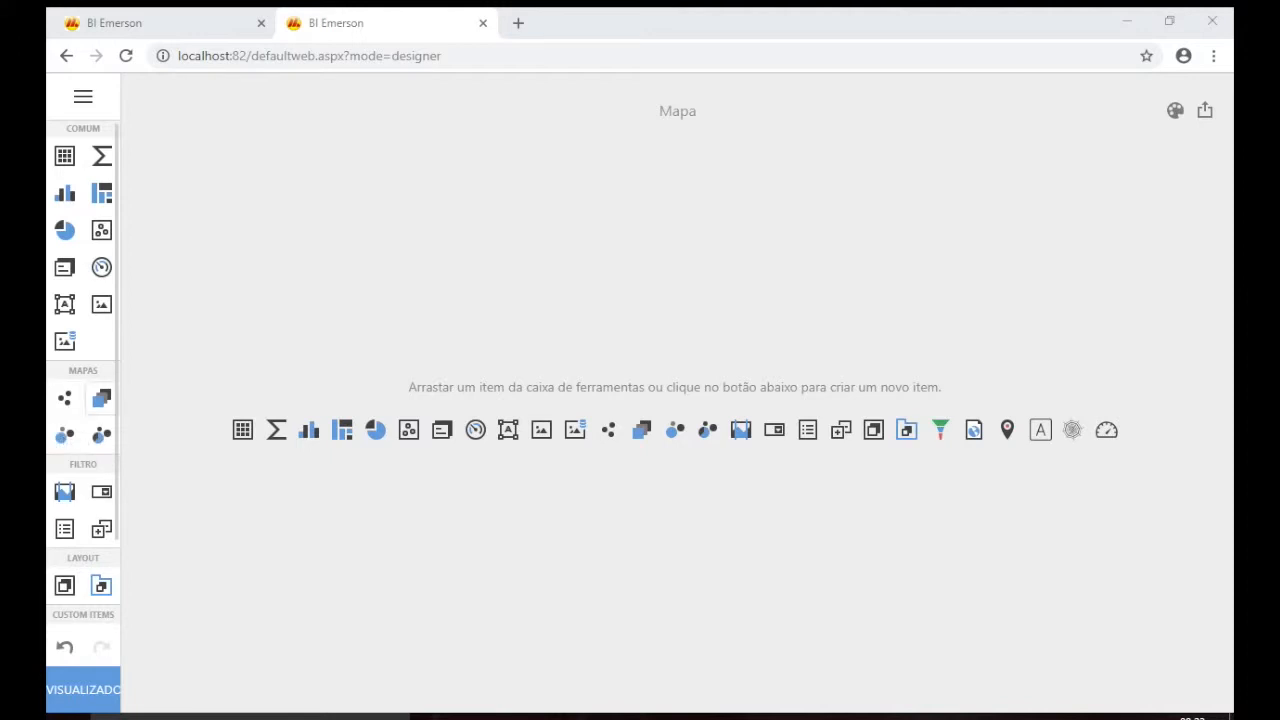
Add a choropleth map to the Mapa dashboard and open its attribute binding
left_click(101, 399)
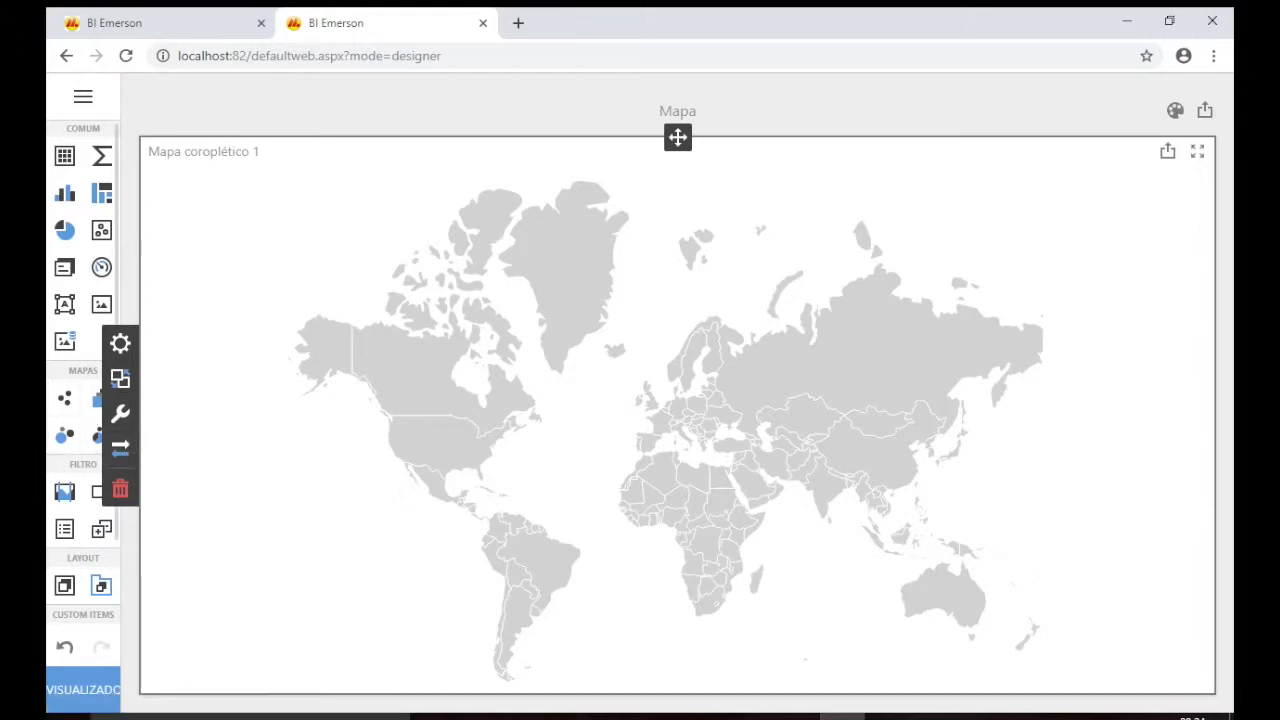
left_click(120, 343)
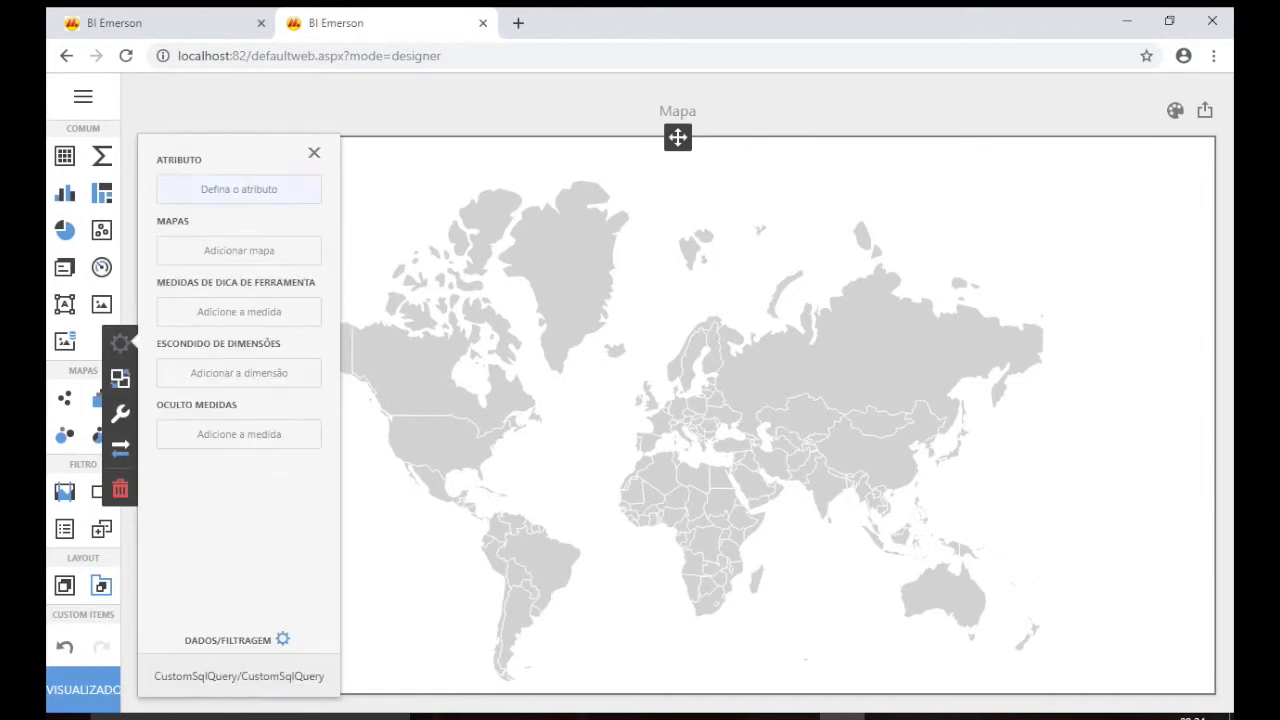
left_click(239, 189)
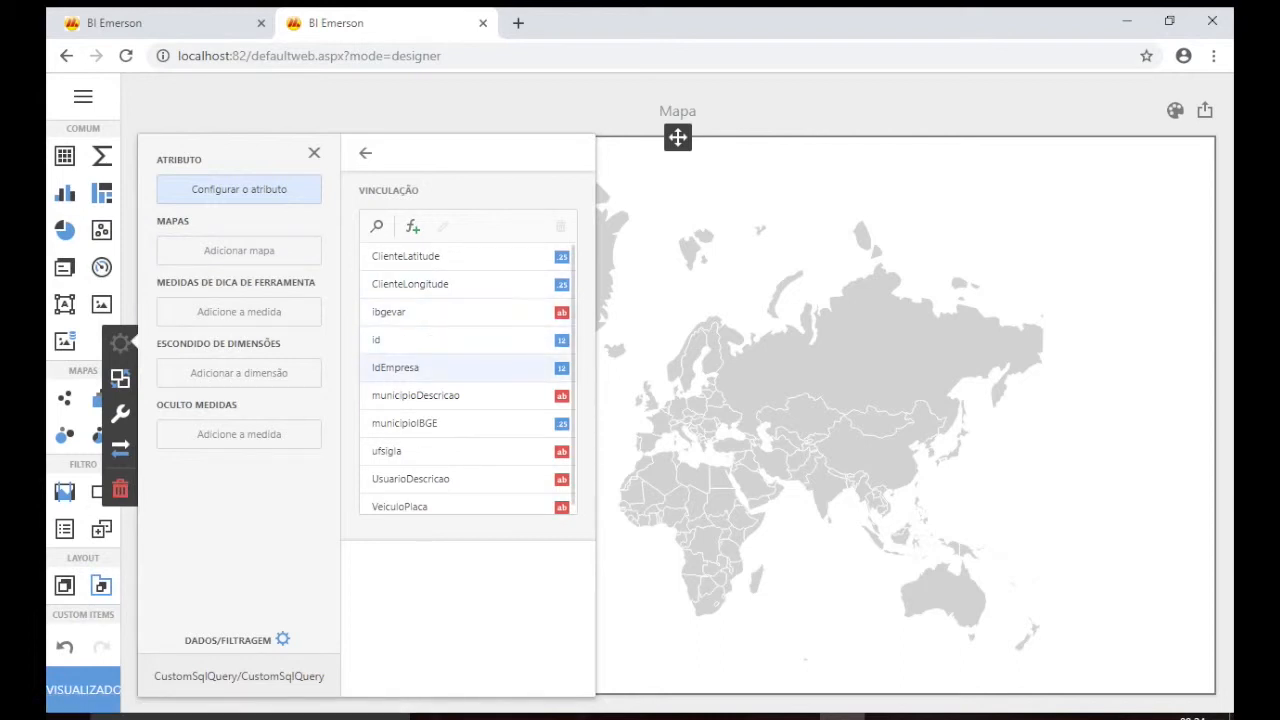
Examine the data fields available for the choropleth map's attribute and map value bindings
left_click(314, 153)
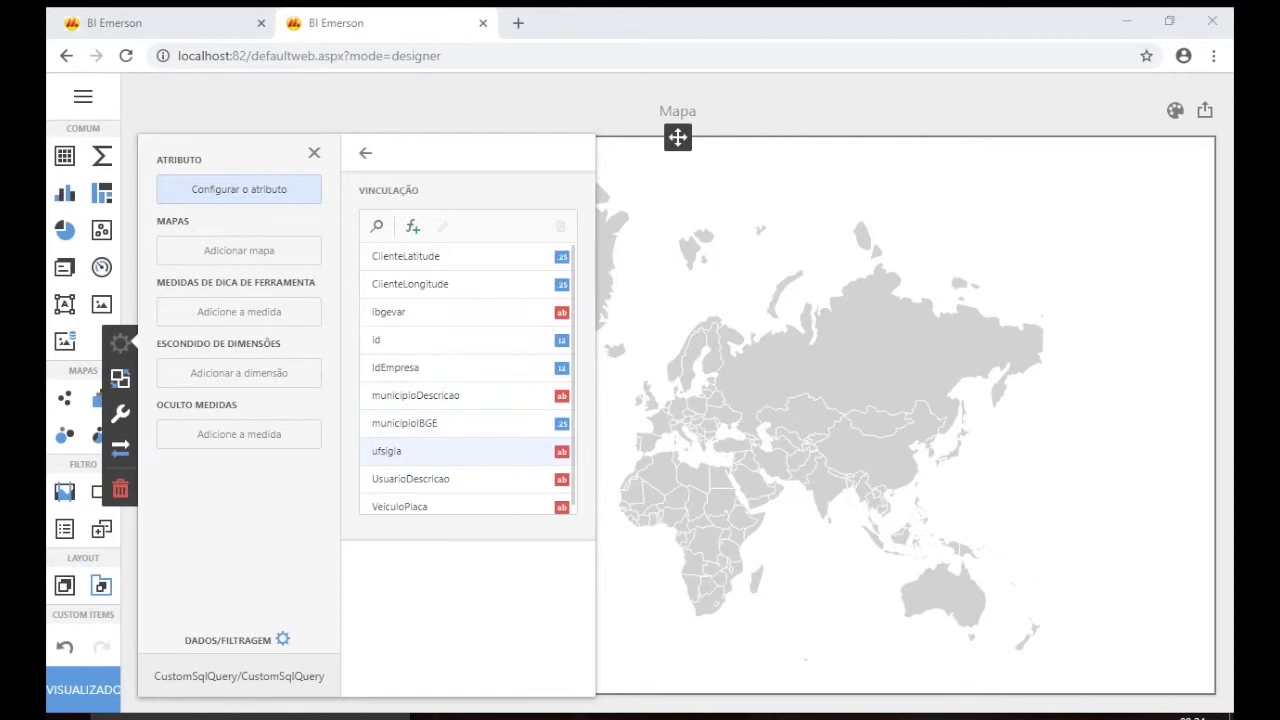
scroll(468, 378, "down", 1)
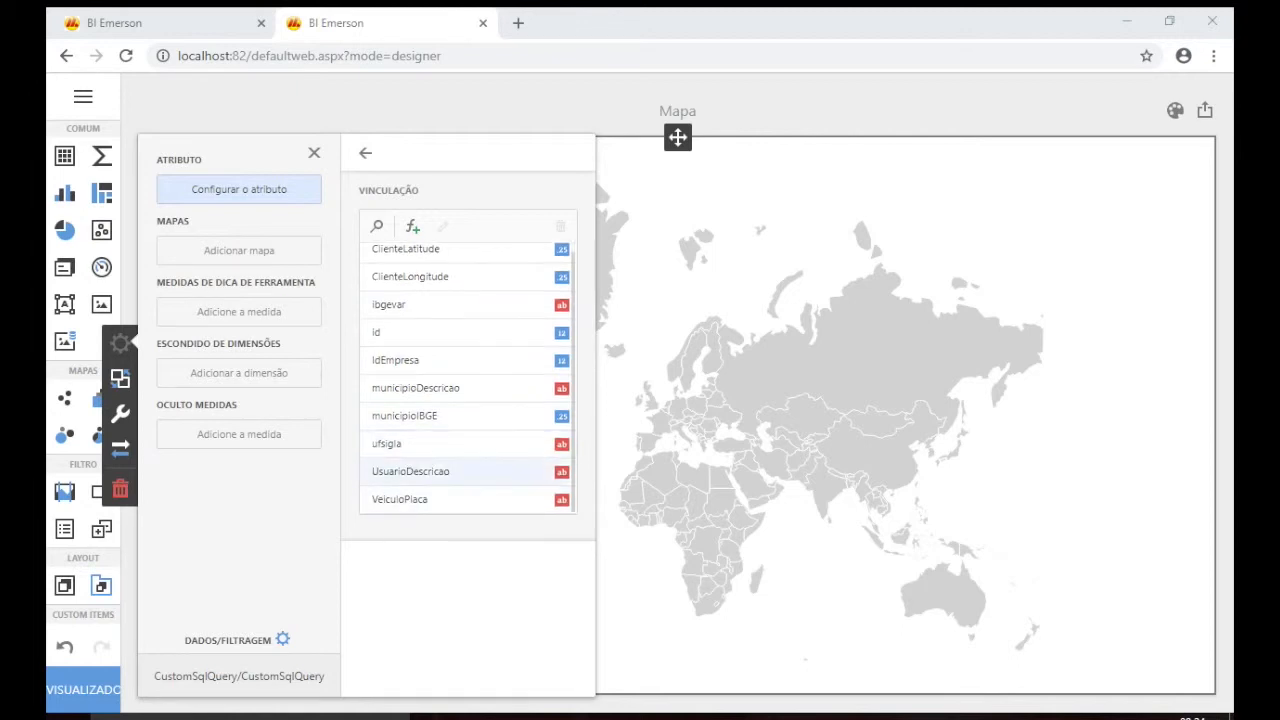
scroll(468, 380, "up", 1)
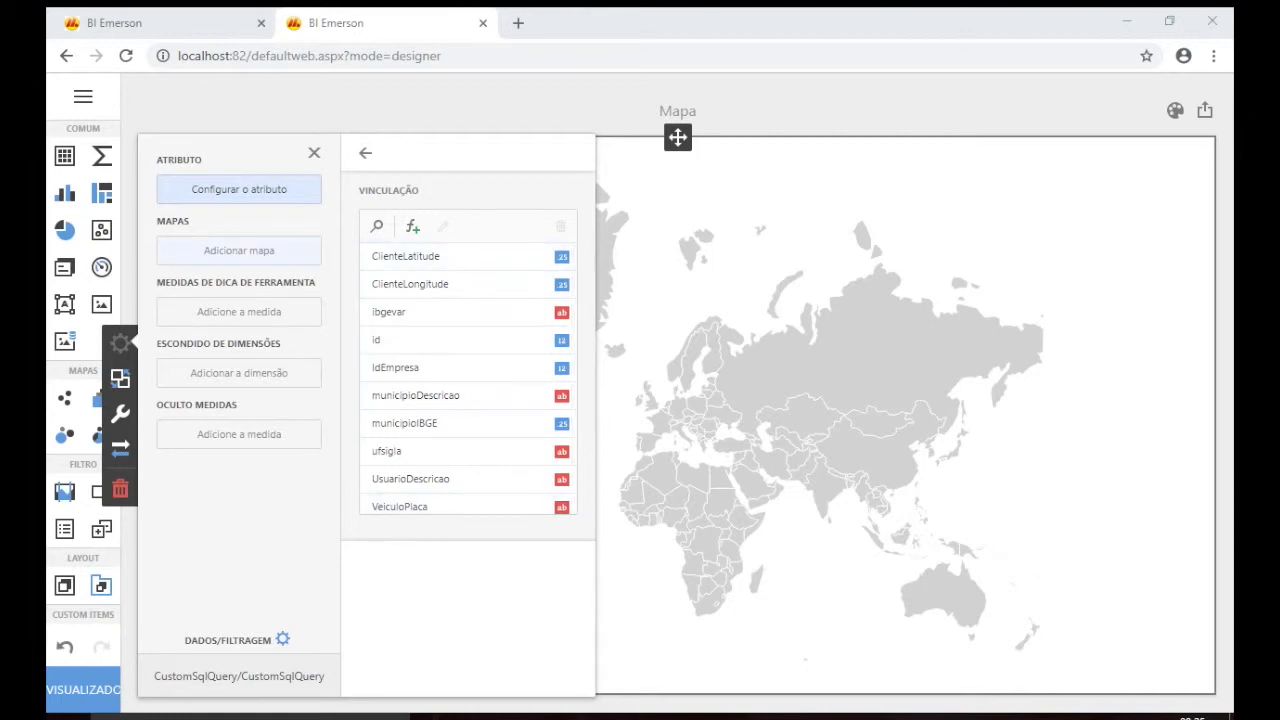
left_click(239, 250)
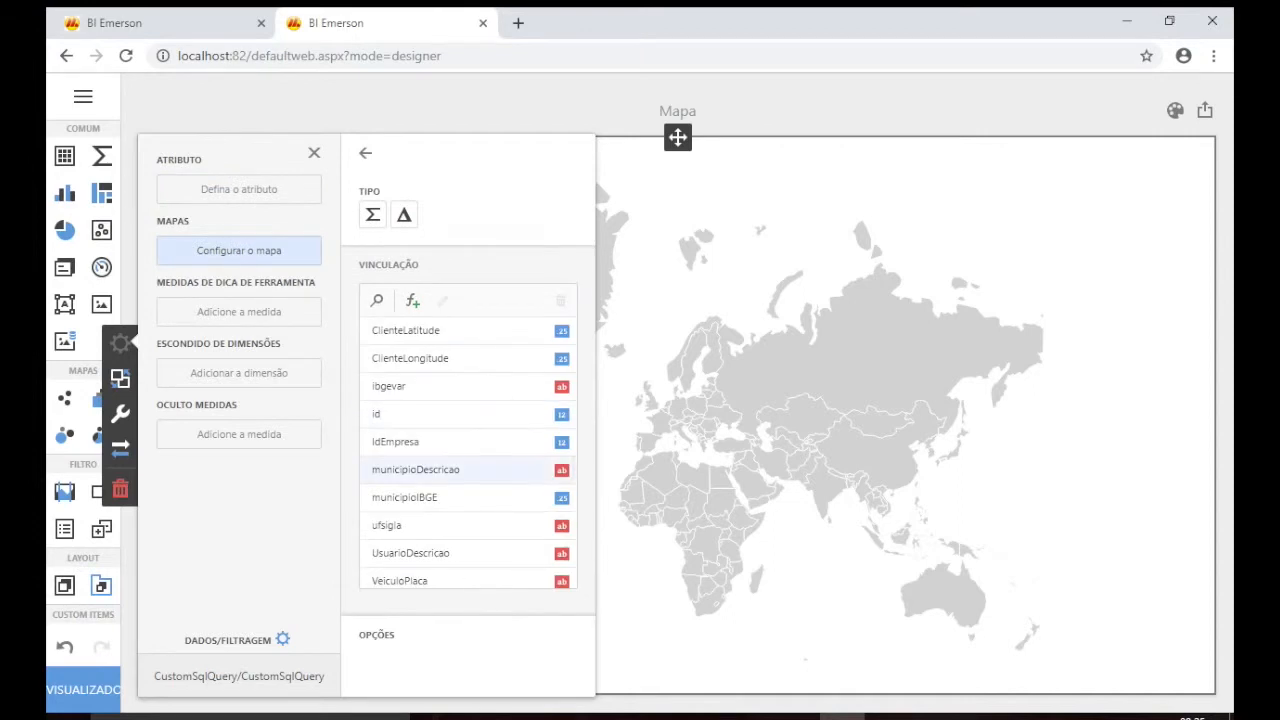
scroll(460, 440, "down", 1)
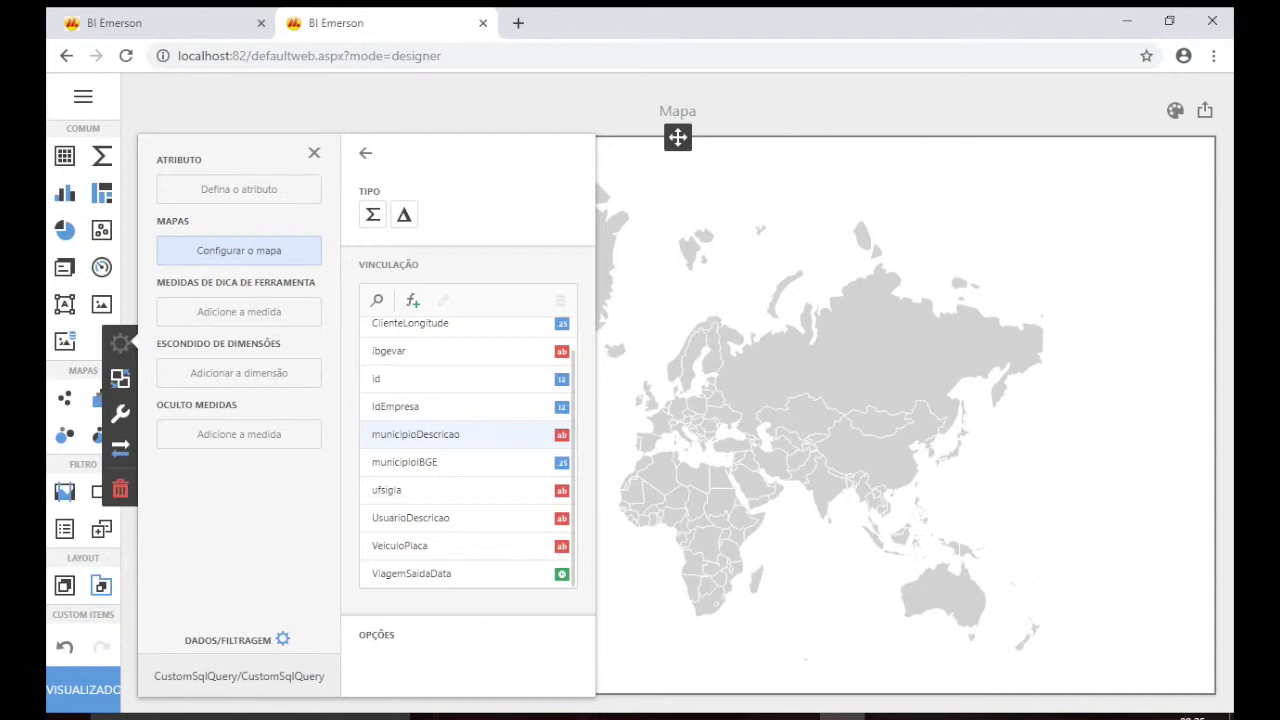
left_click(760, 400)
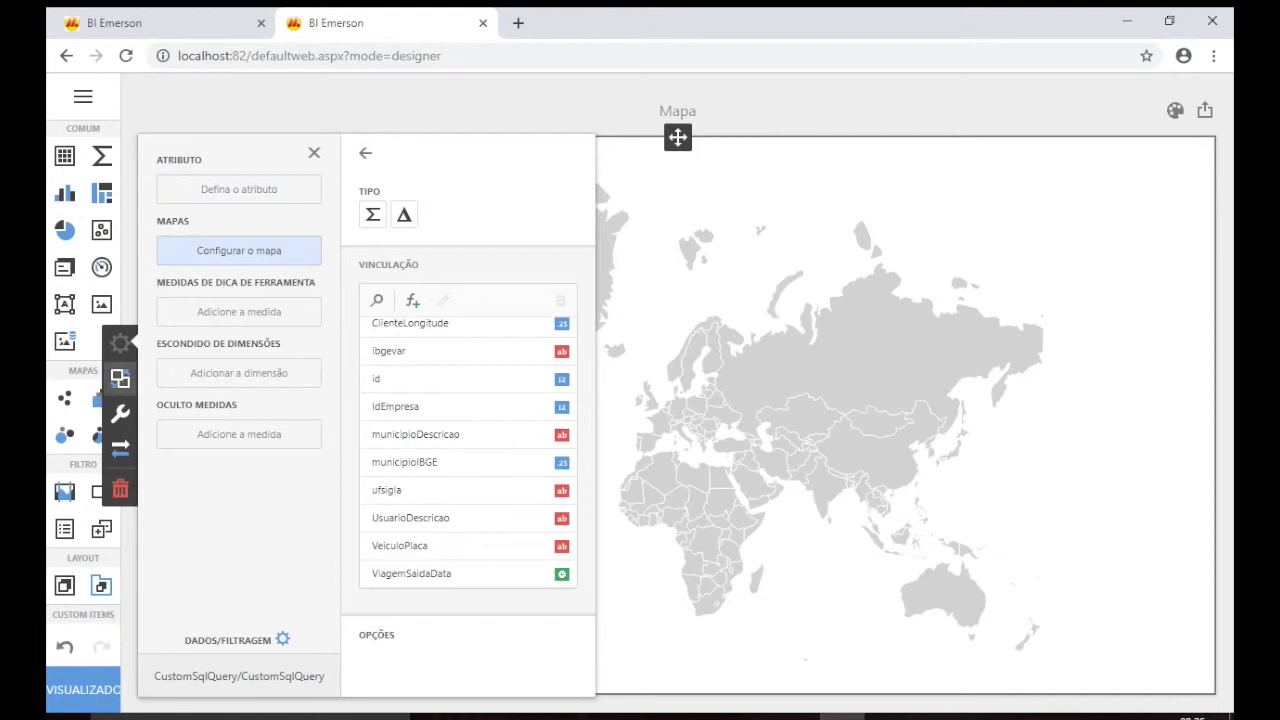
Switch the choropleth map's shape source to Personalizado in its options
left_click(120, 343)
left_click(120, 414)
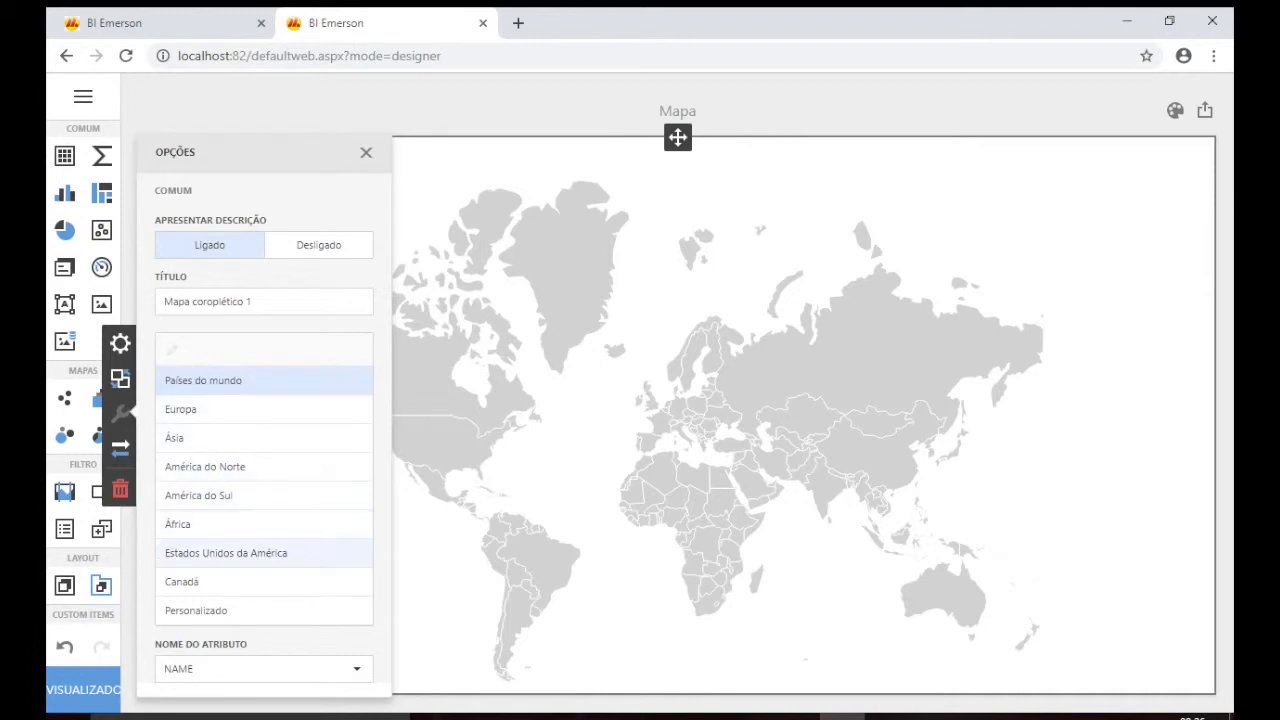
scroll(264, 581, "down", 2)
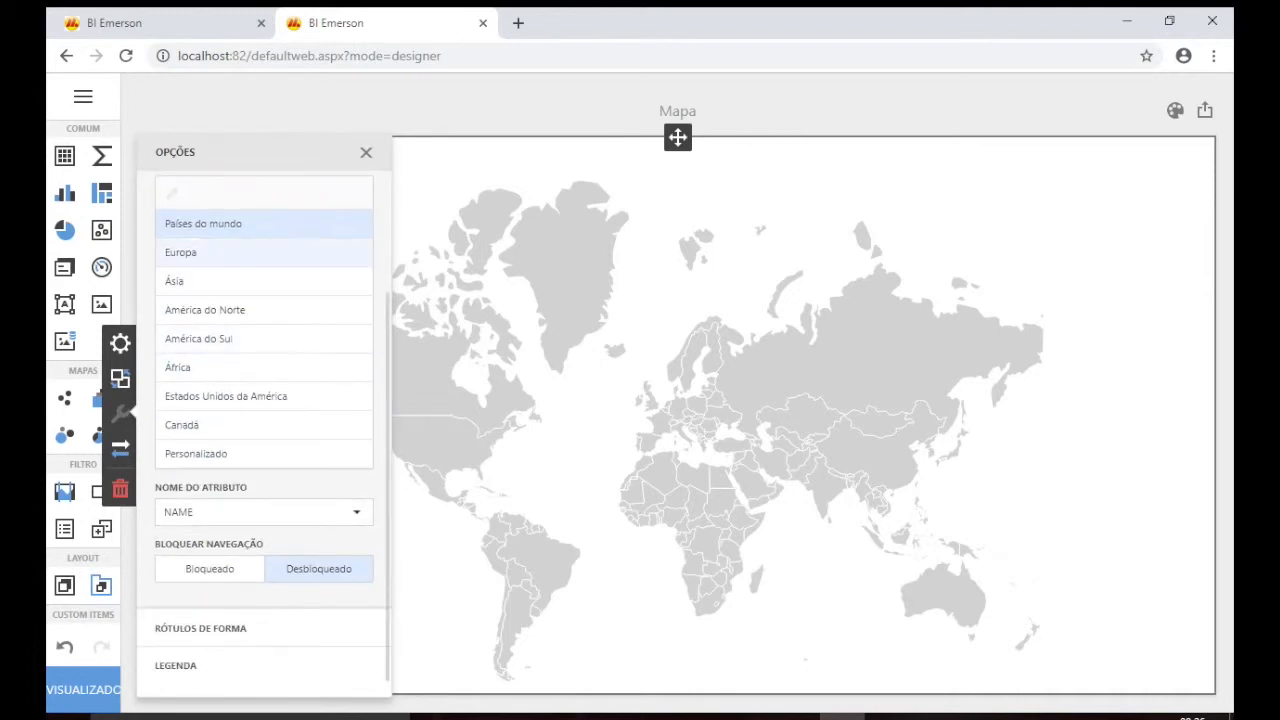
scroll(264, 367, "up", 1)
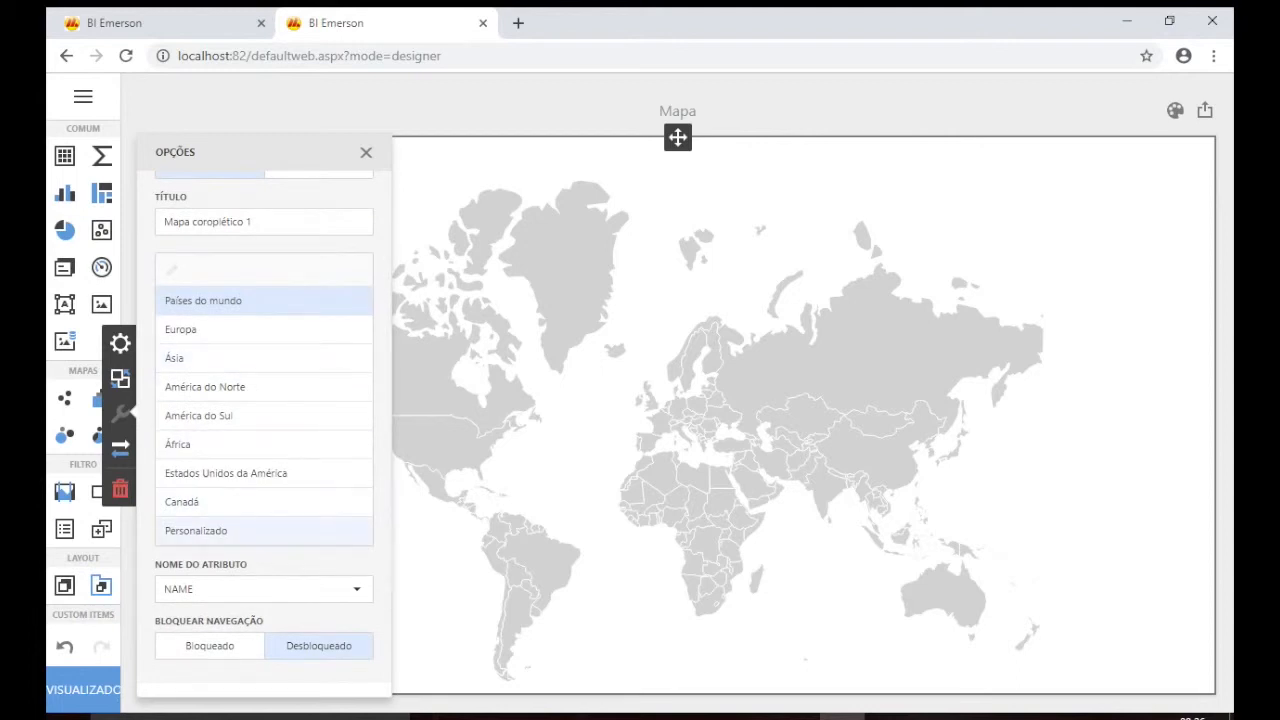
left_click(196, 530)
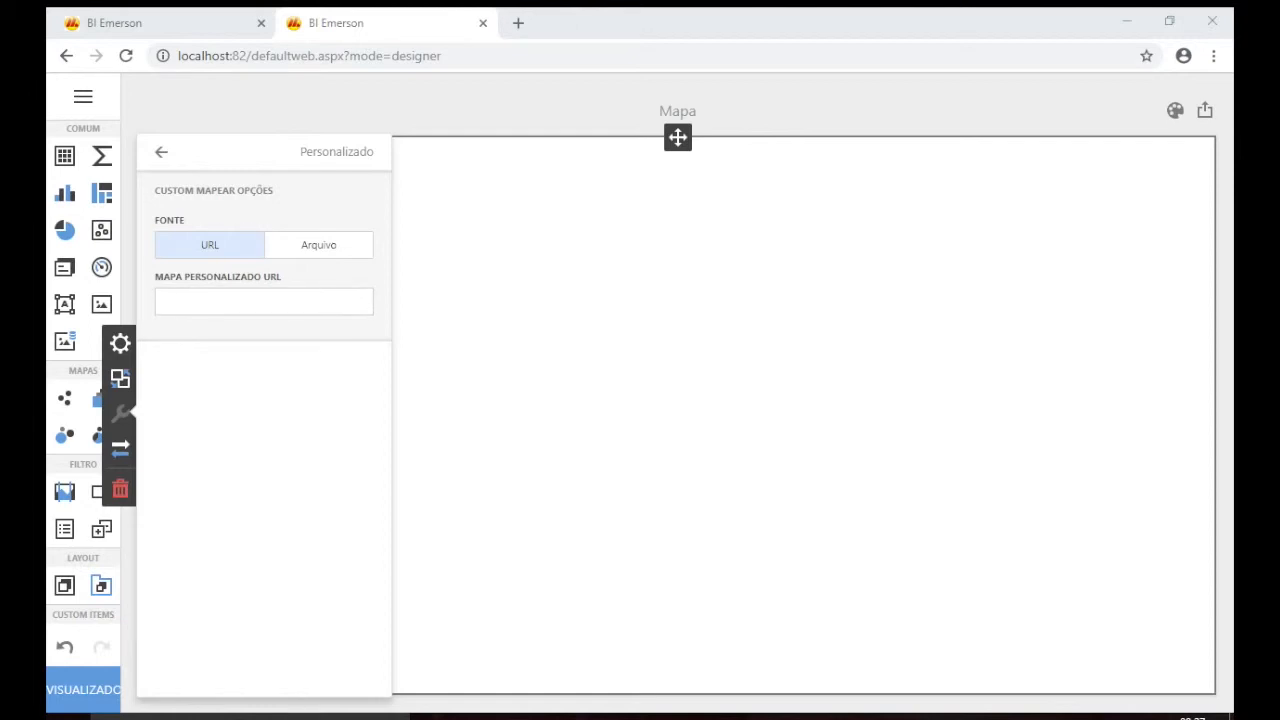
Set the custom map URL to C:\BI5\Mapas\MUNICIPIOS_polígonos, taking the shapefile name from the Mapas folder, and return to the map options
left_click(264, 301)
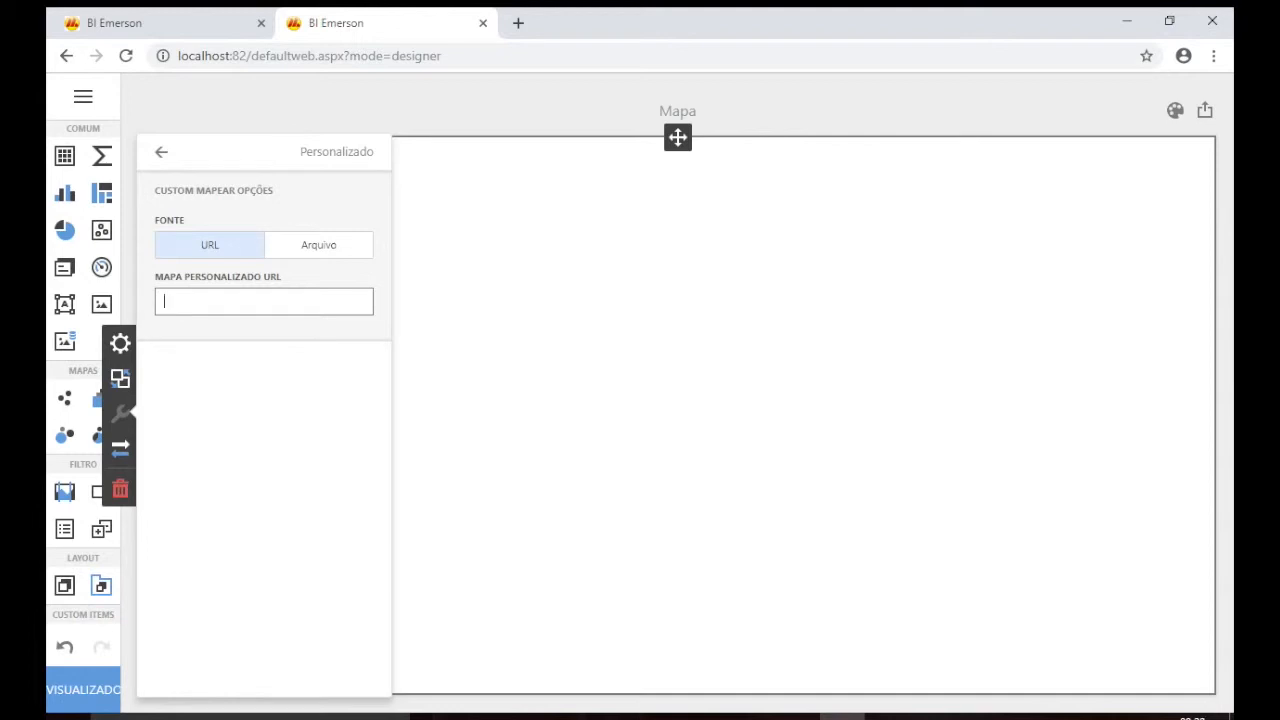
right_click(237, 302)
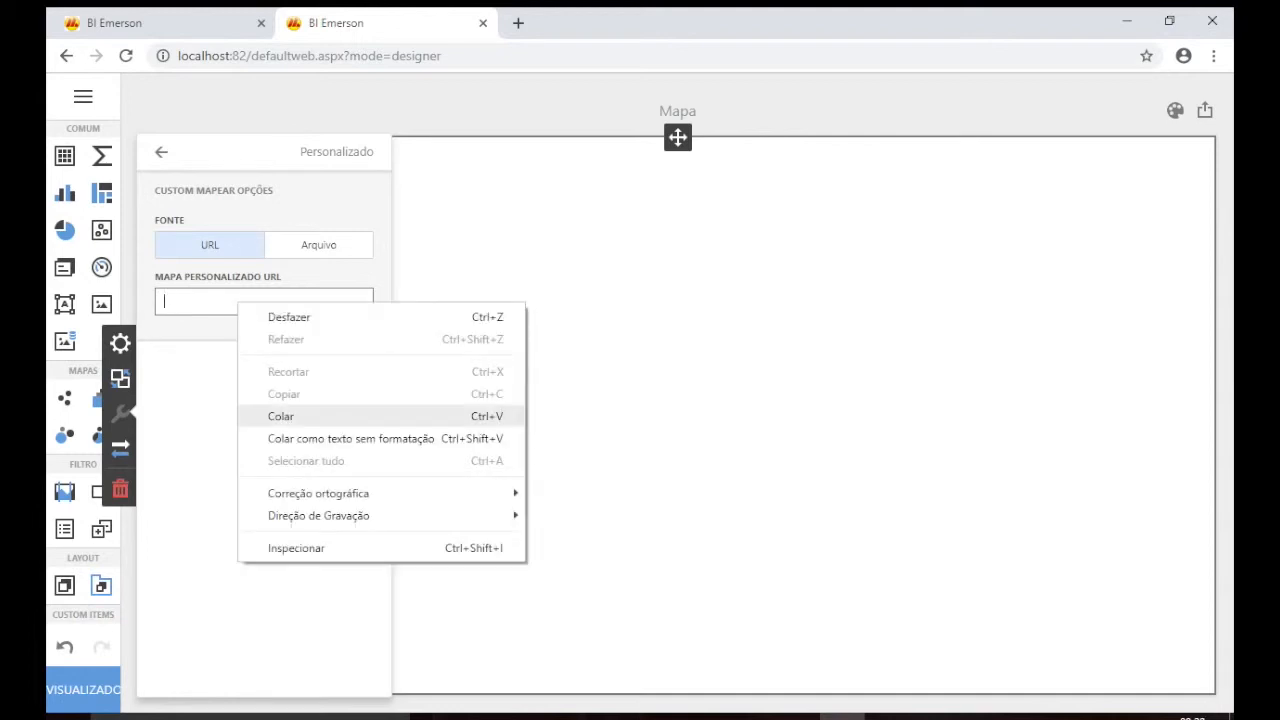
left_click(270, 416)
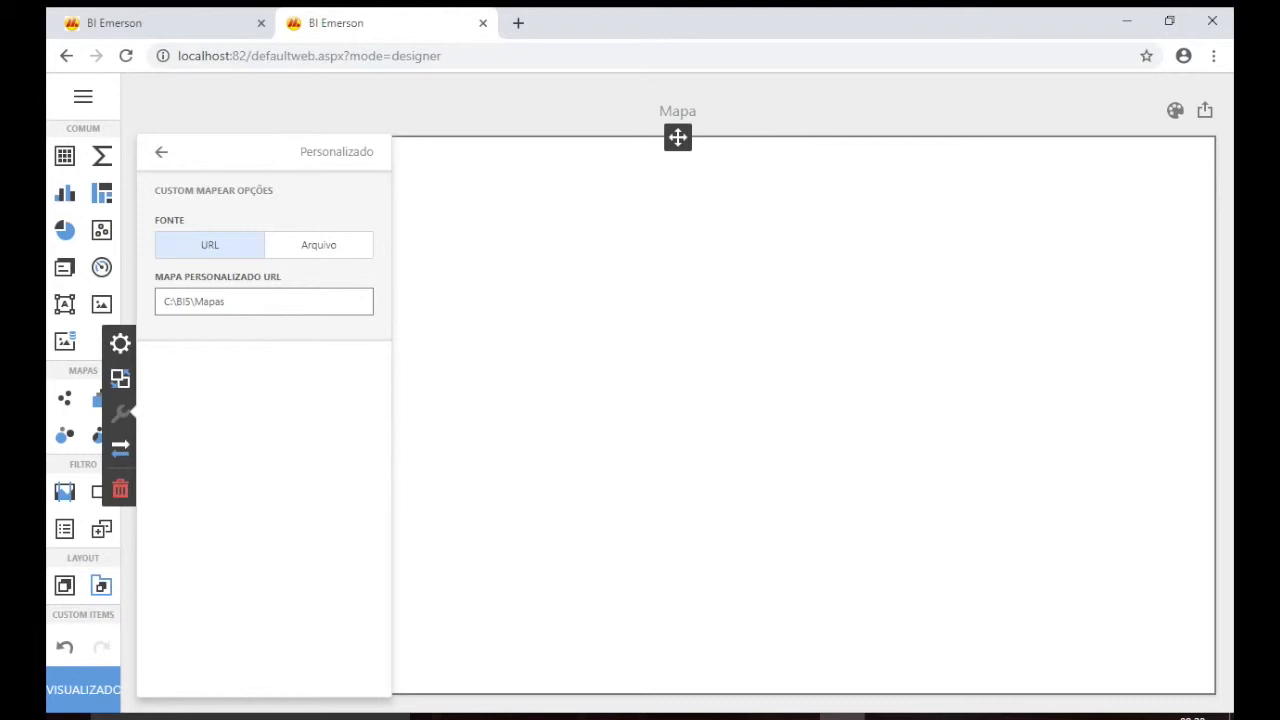
left_click(524, 716)
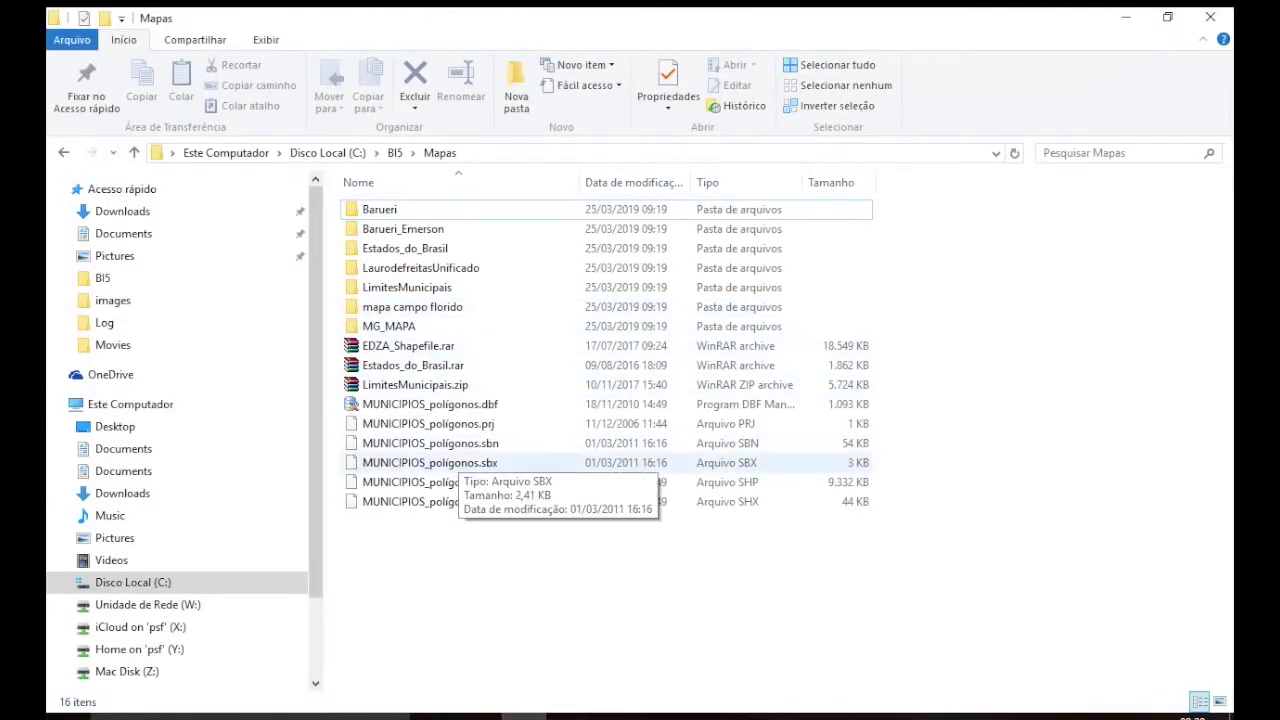
left_click(418, 482)
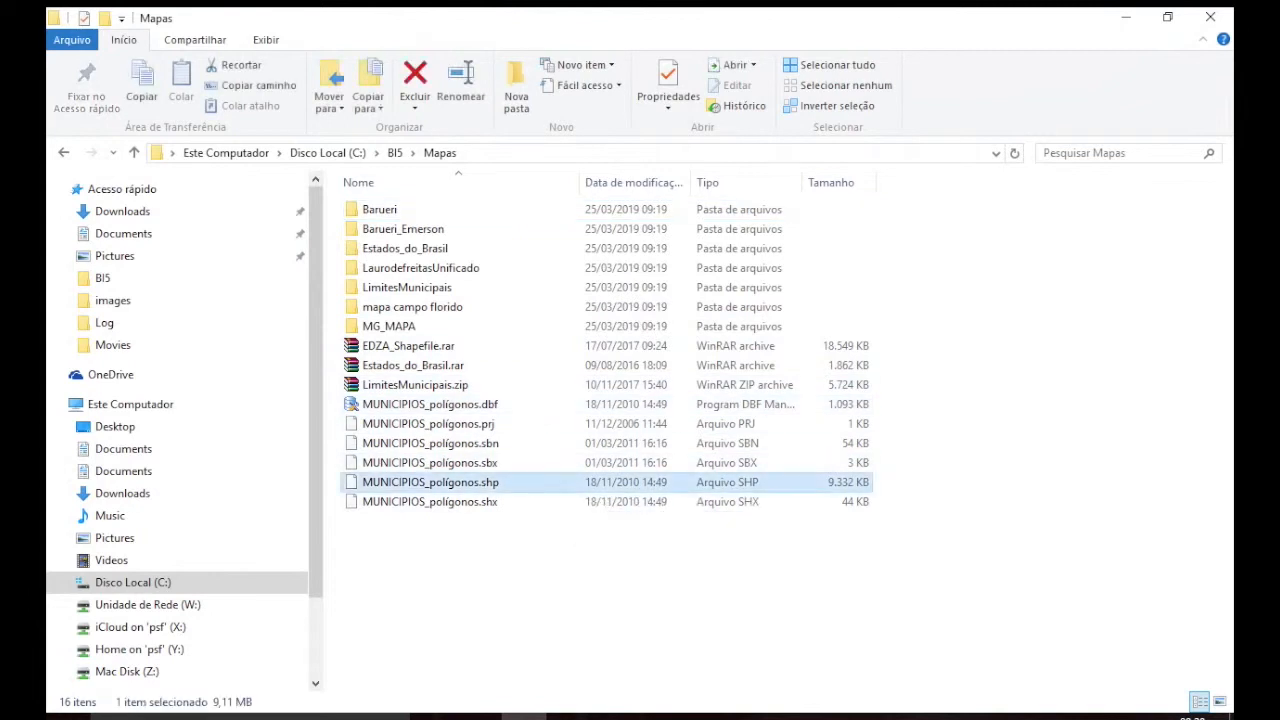
key("F2")
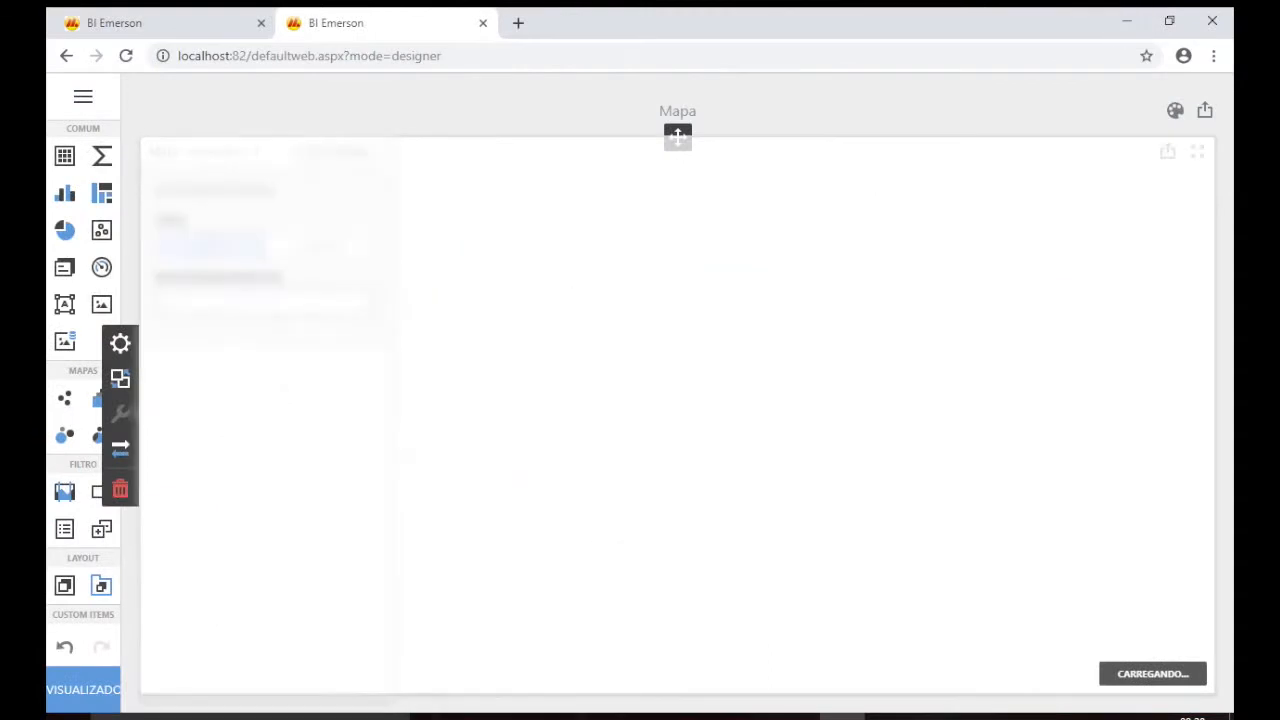
type("MUNICIPIOS_polígonos")
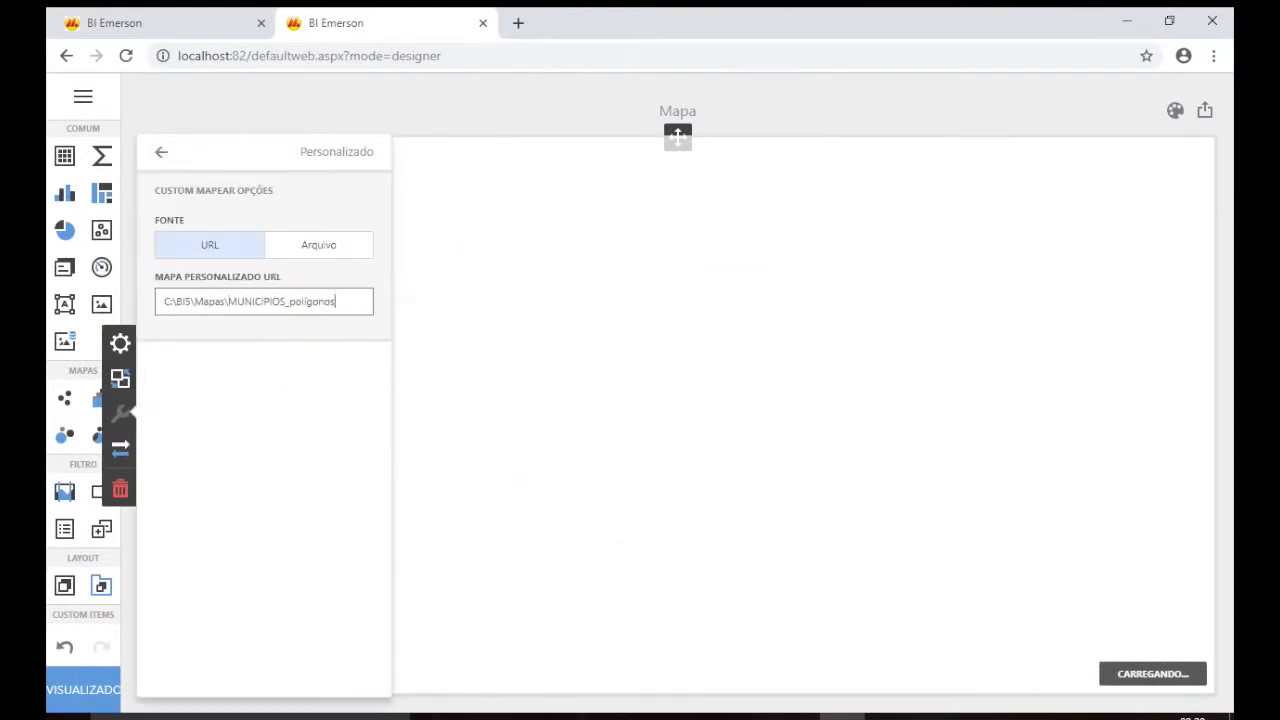
key("Return")
left_click(161, 151)
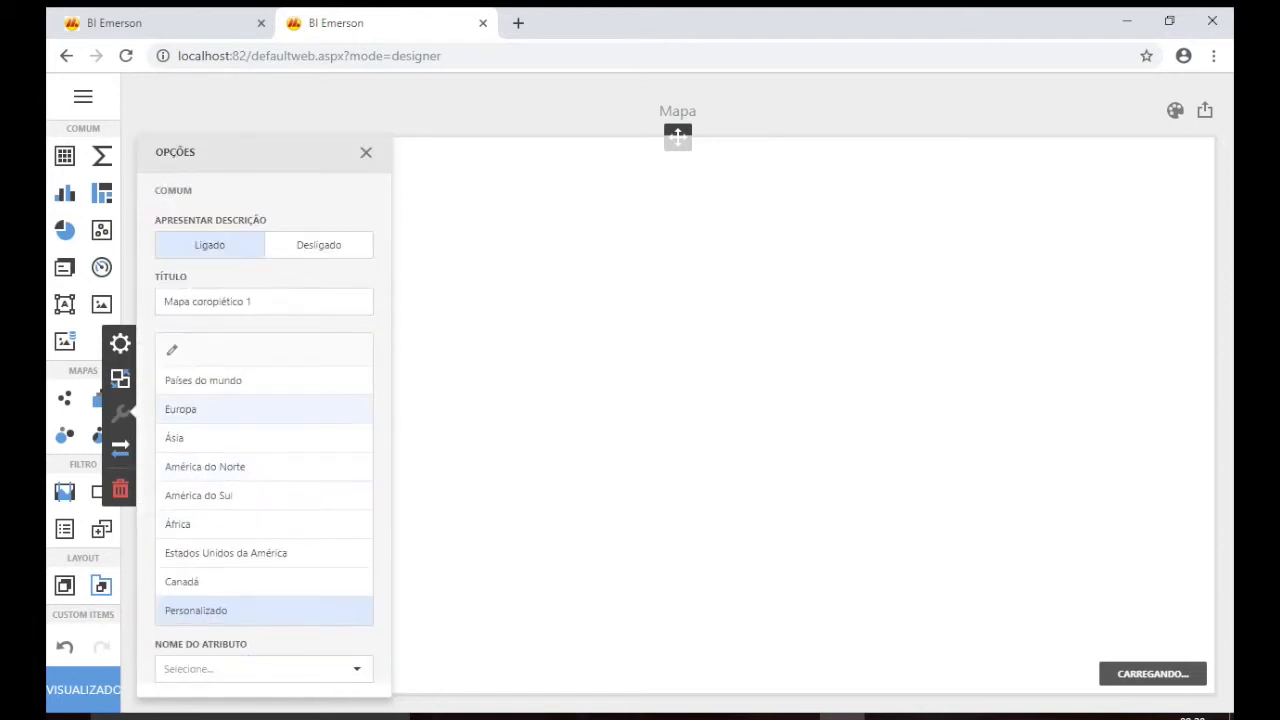
Bind the choropleth map's attribute to the ibgevar field
left_click(120, 343)
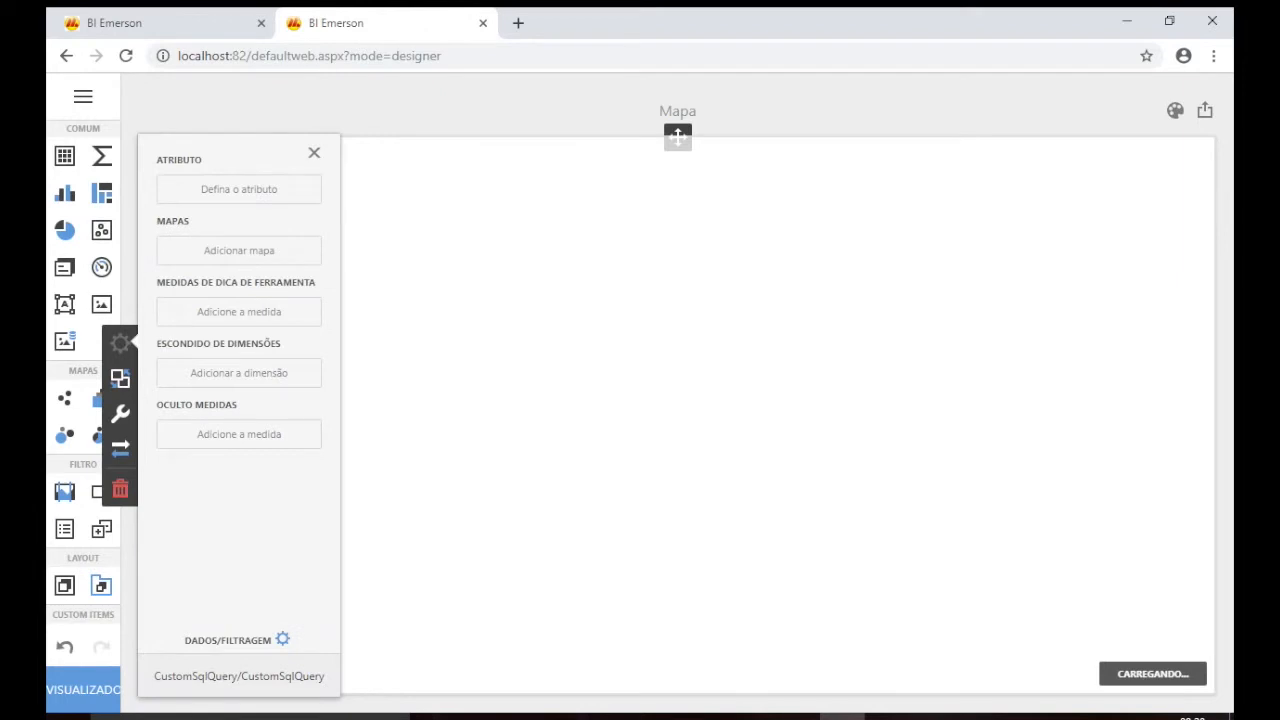
left_click(239, 189)
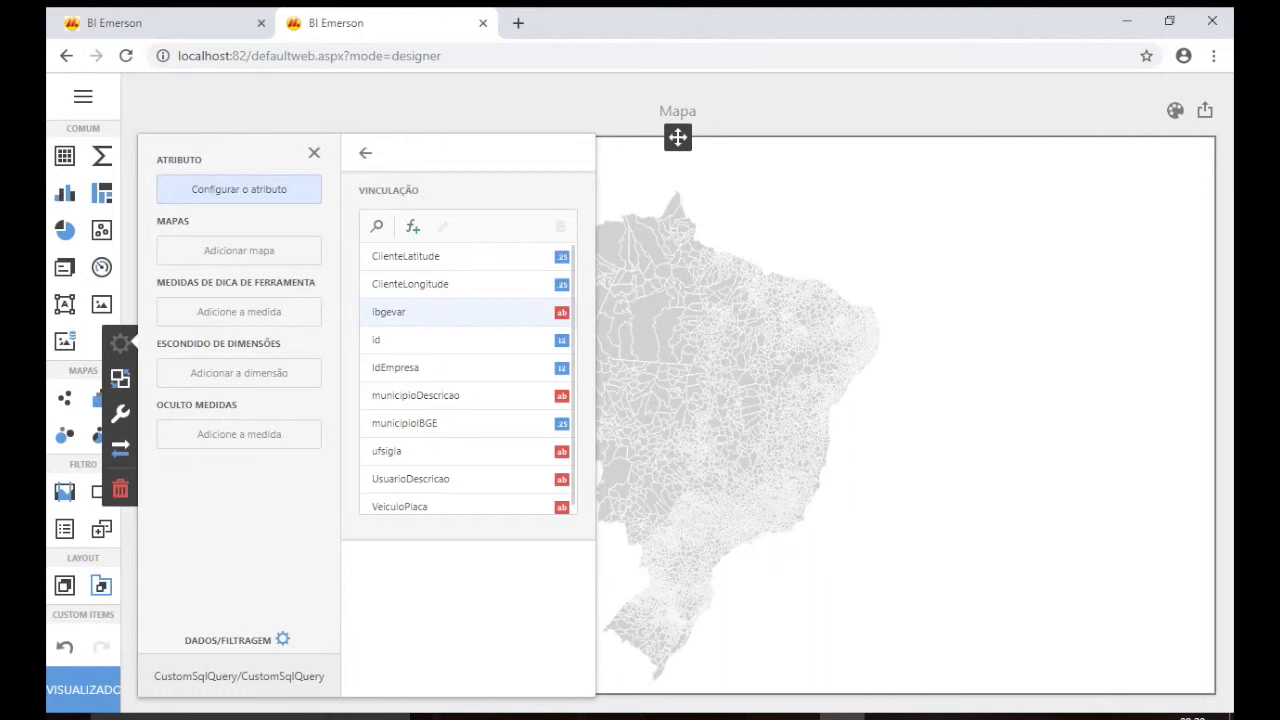
left_click(389, 312)
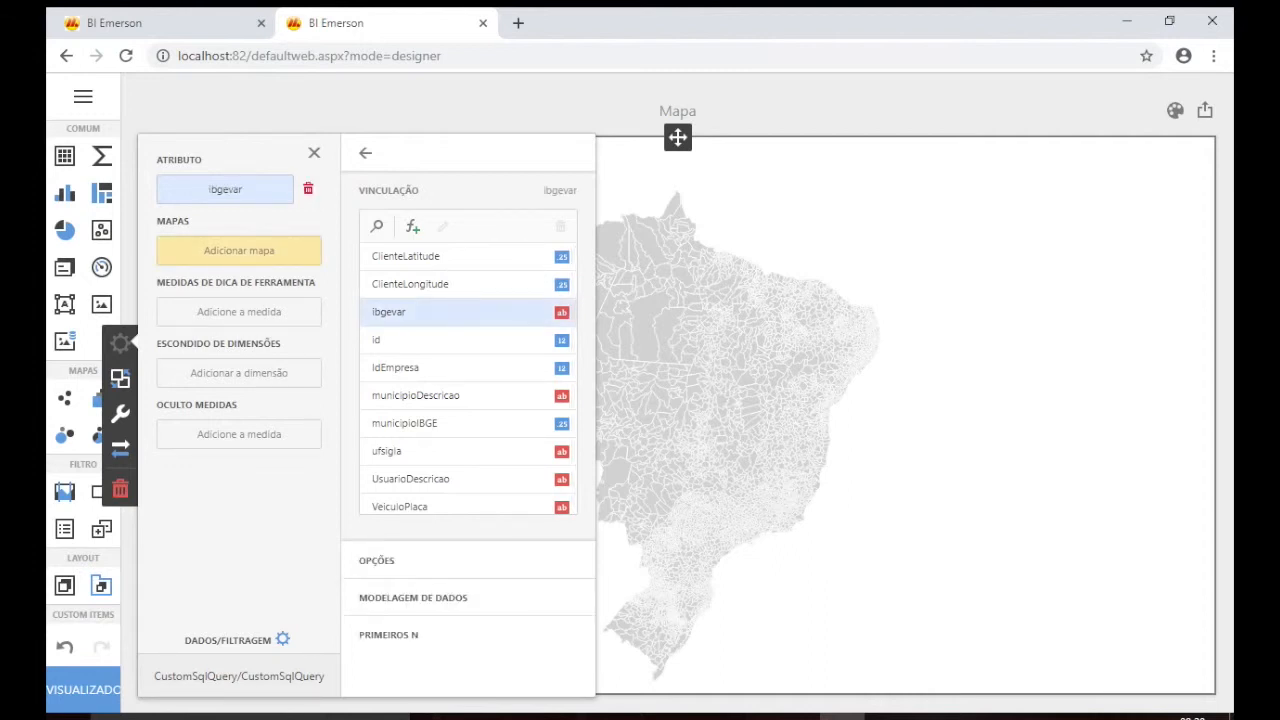
Add VeiculoPlaca as the value field of the choropleth map
left_click(239, 251)
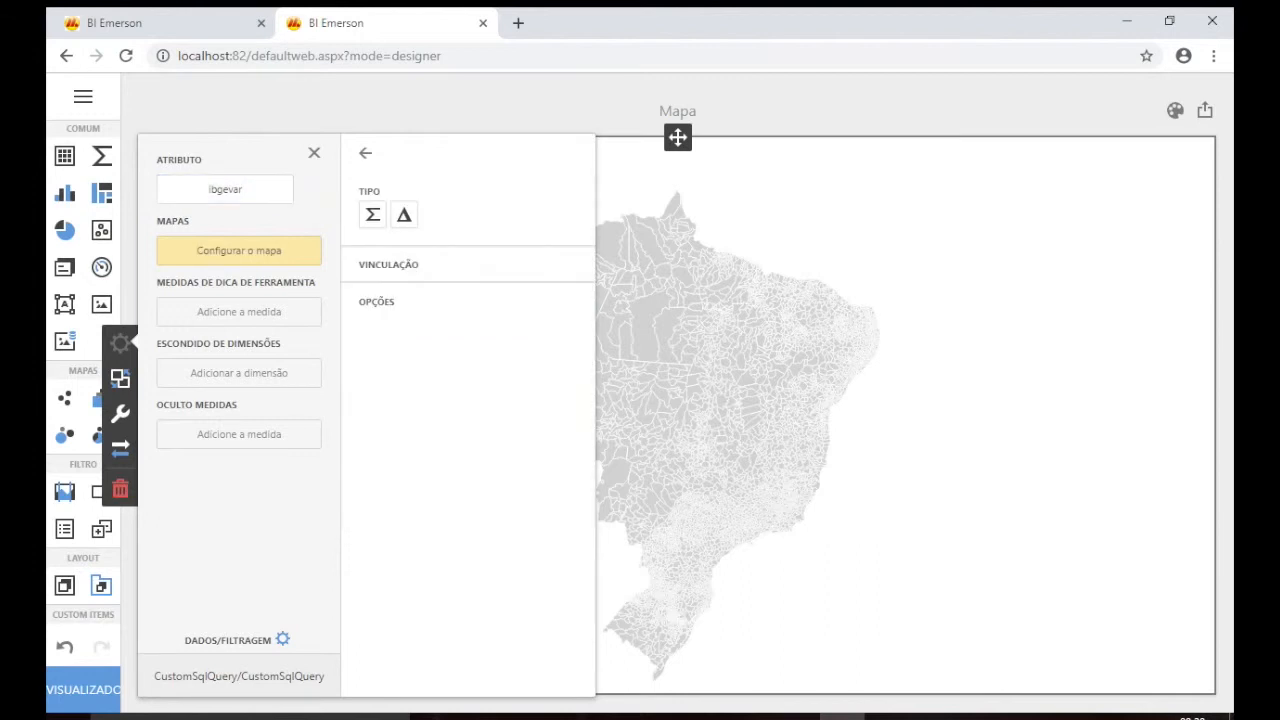
left_click(389, 265)
scroll(410, 441, "down", 1)
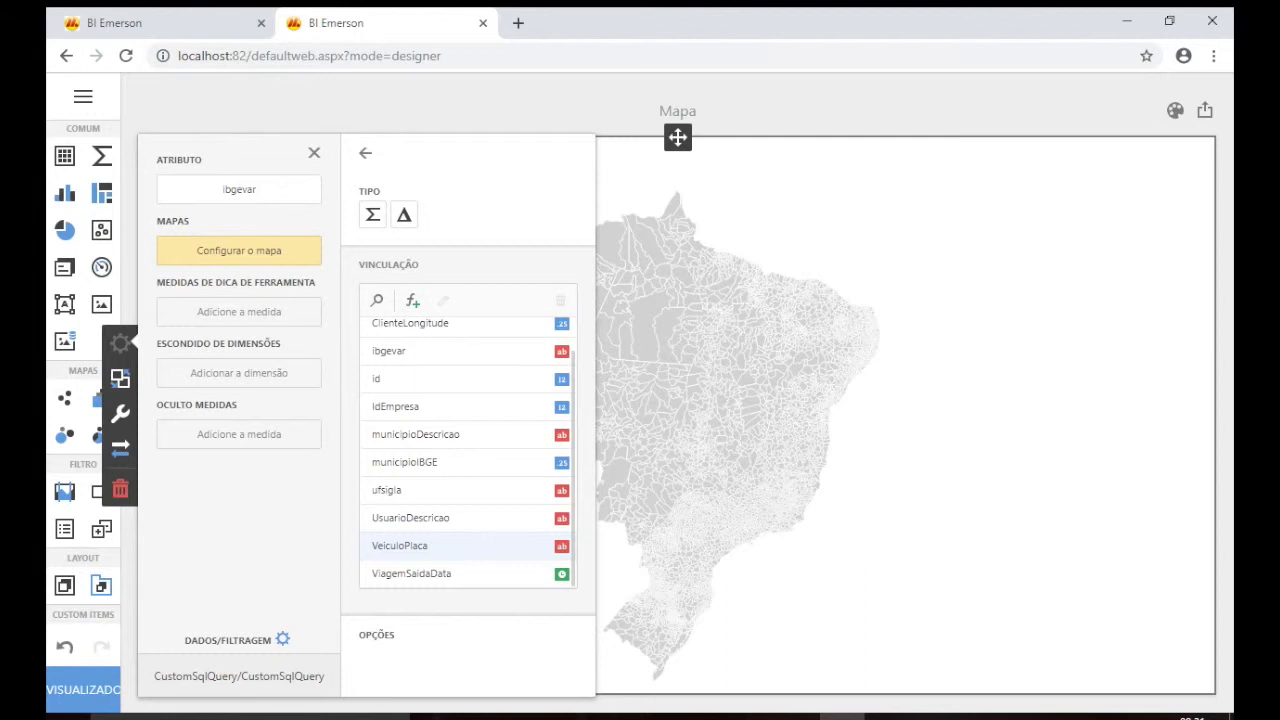
left_click(420, 546)
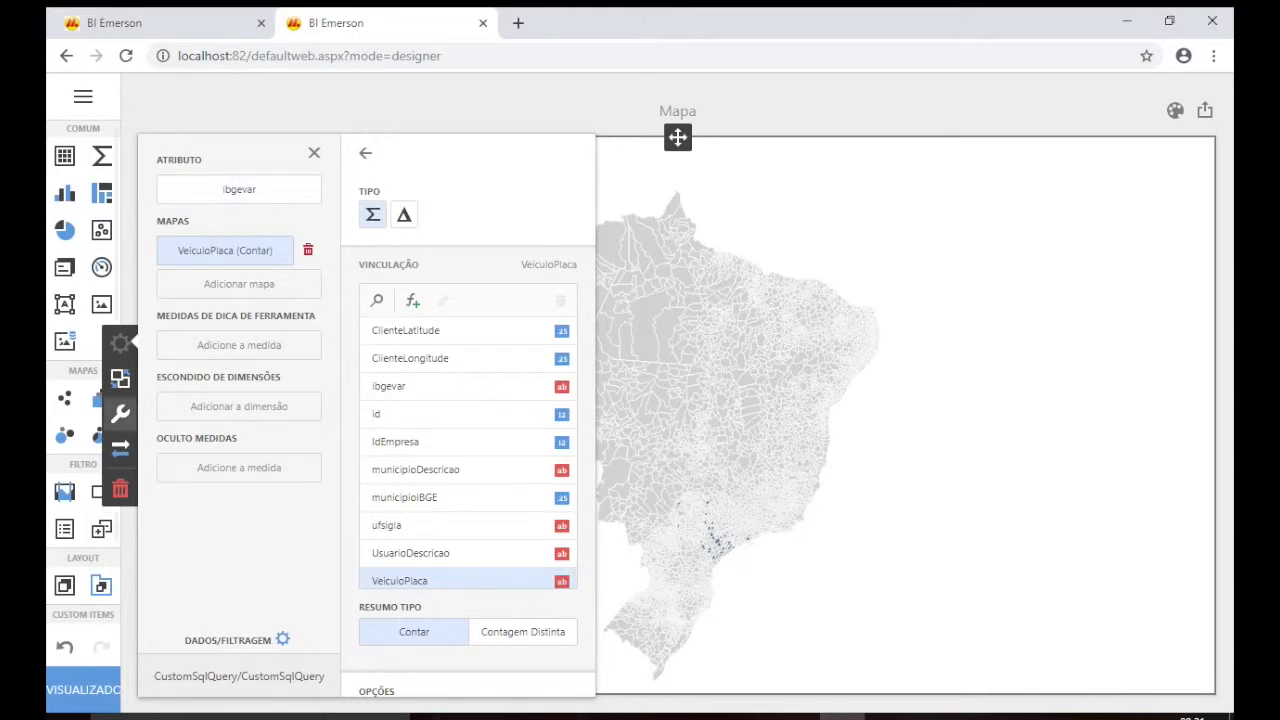
Examine the shapefile attributes offered as the custom map's attribute name, leaving COD_IBGE selected
left_click(120, 413)
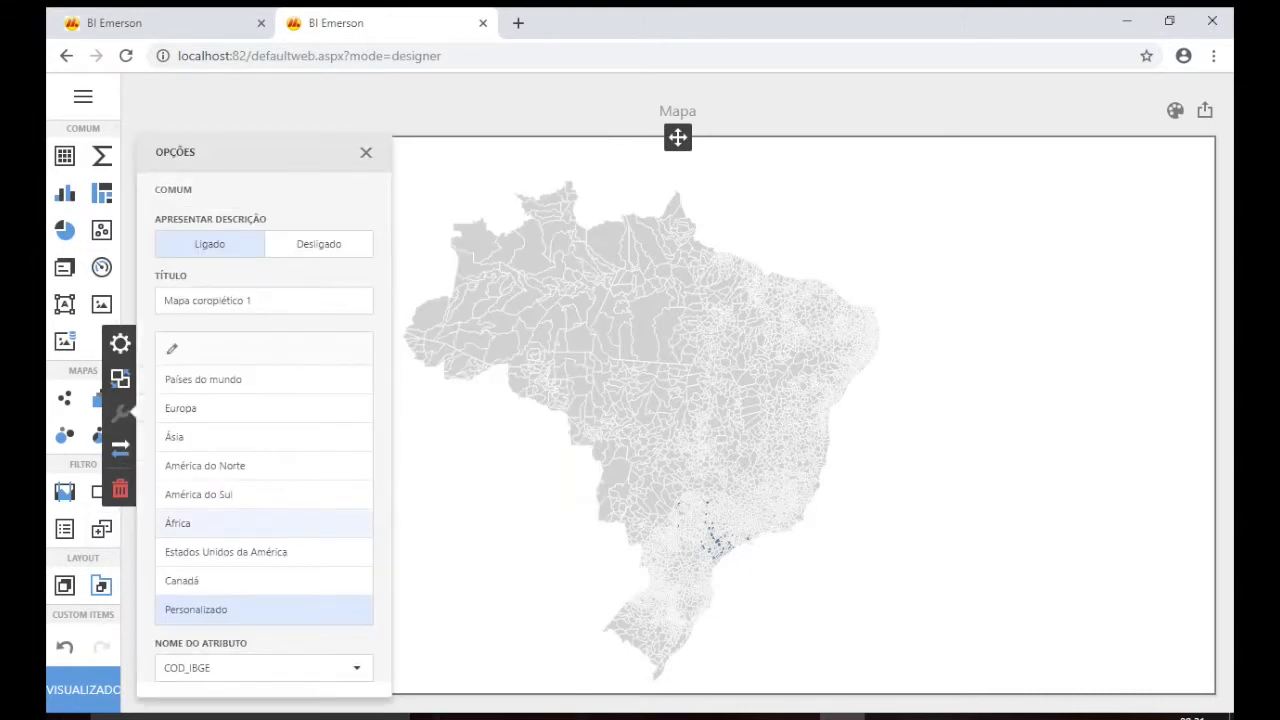
scroll(264, 520, "down", 2)
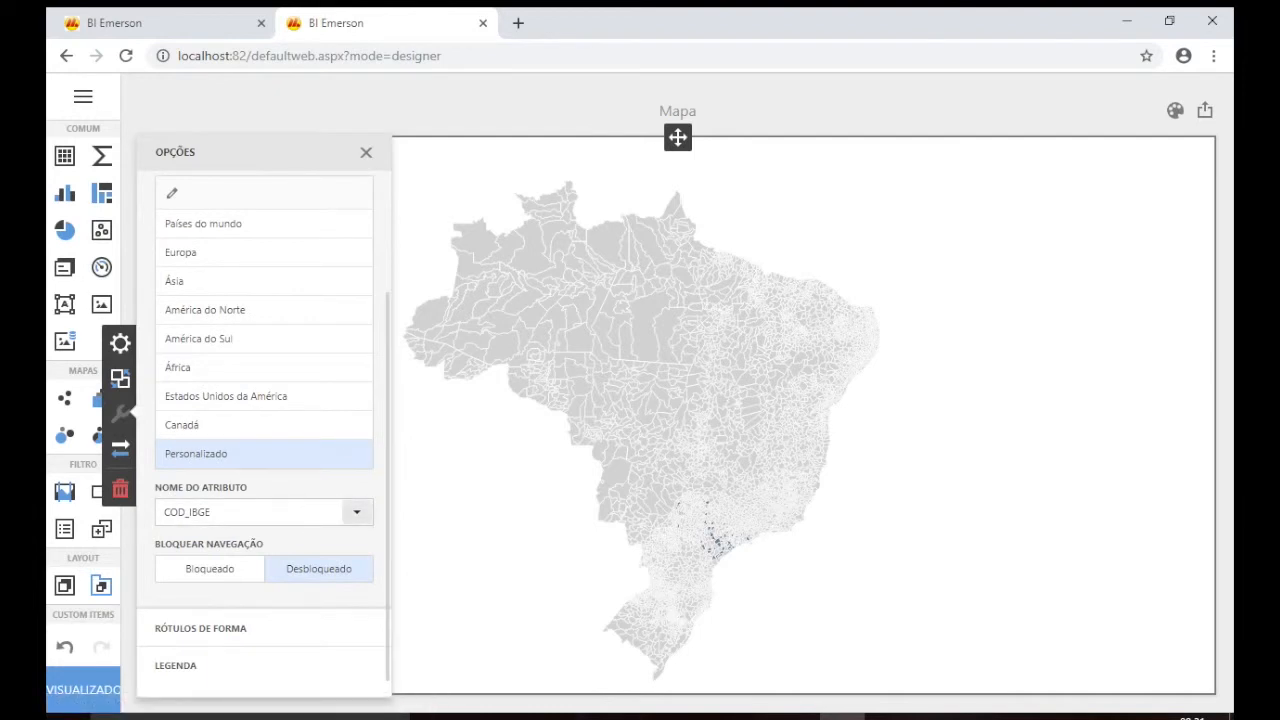
left_click(356, 512)
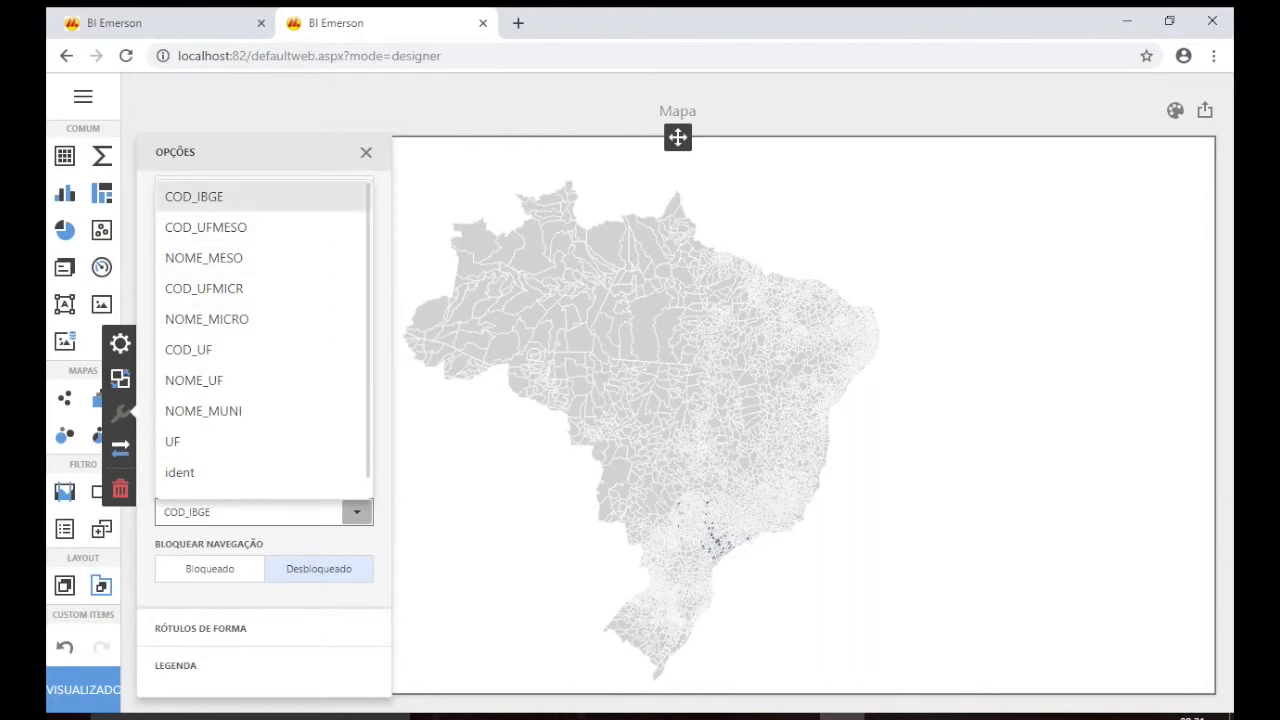
left_click(230, 197)
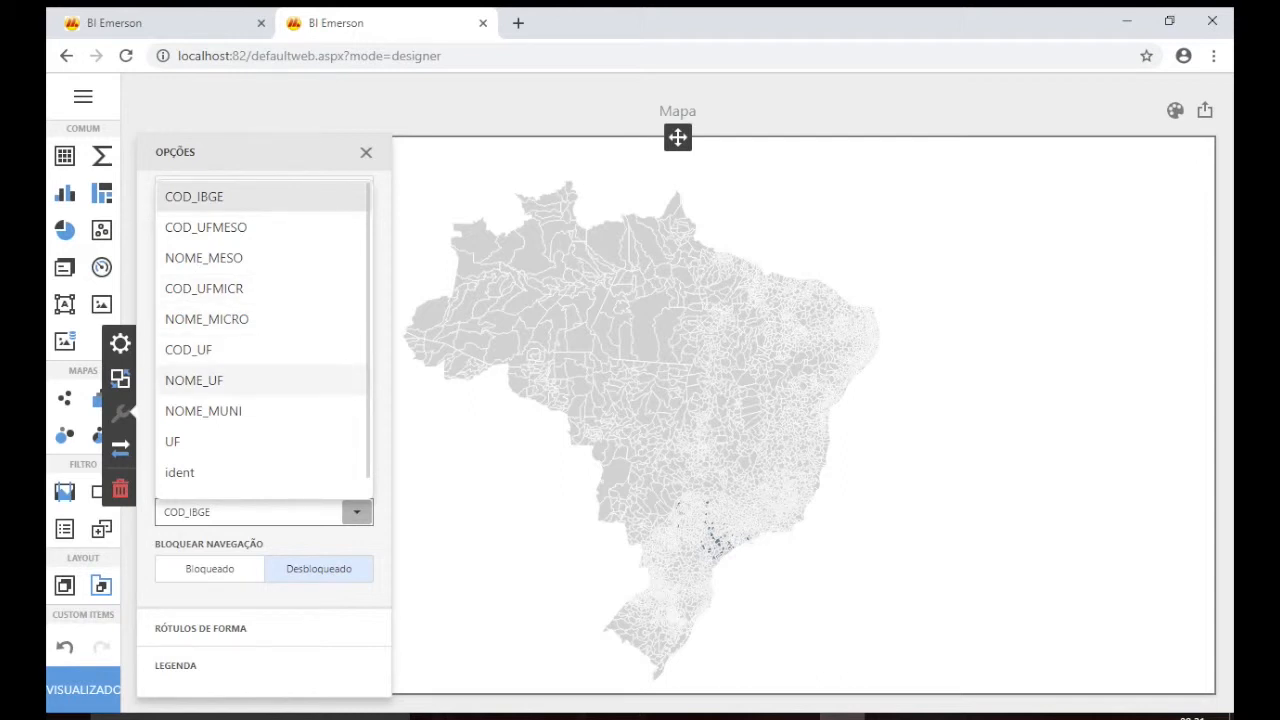
scroll(260, 441, "down", 1)
scroll(260, 441, "up", 1)
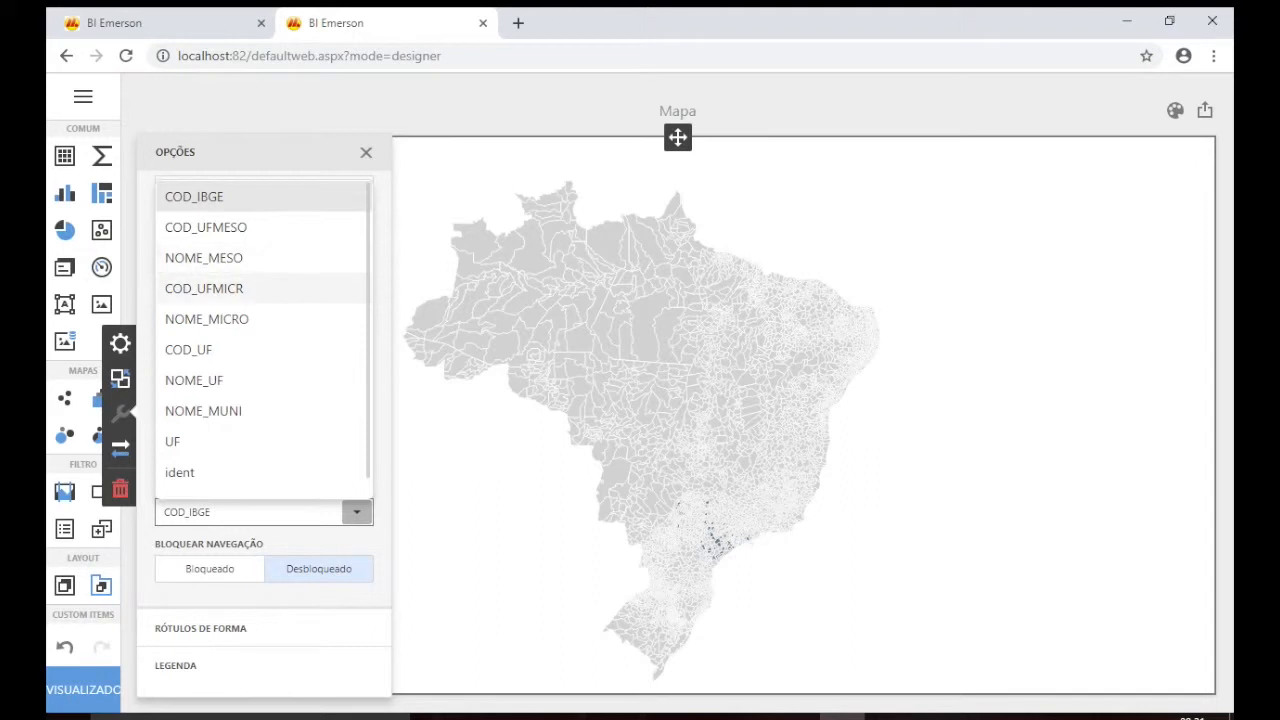
scroll(260, 340, "down", 1)
scroll(260, 340, "up", 1)
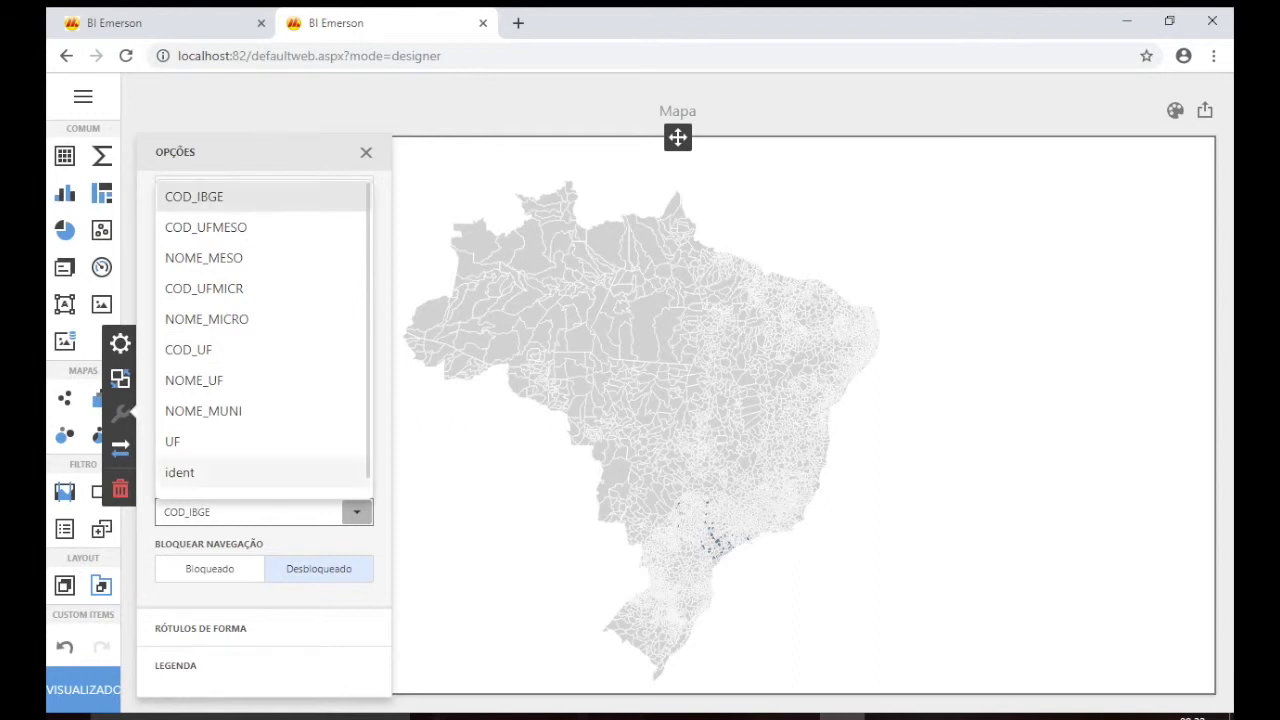
left_click(480, 441)
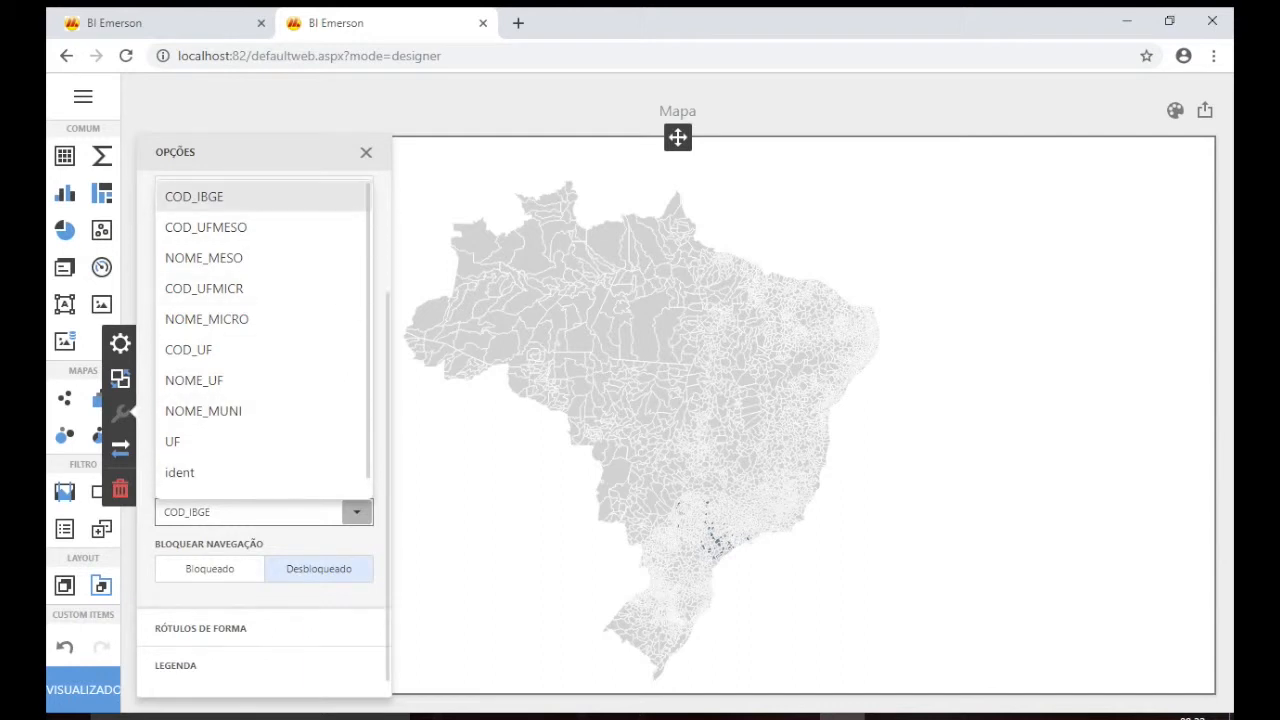
left_click(312, 544)
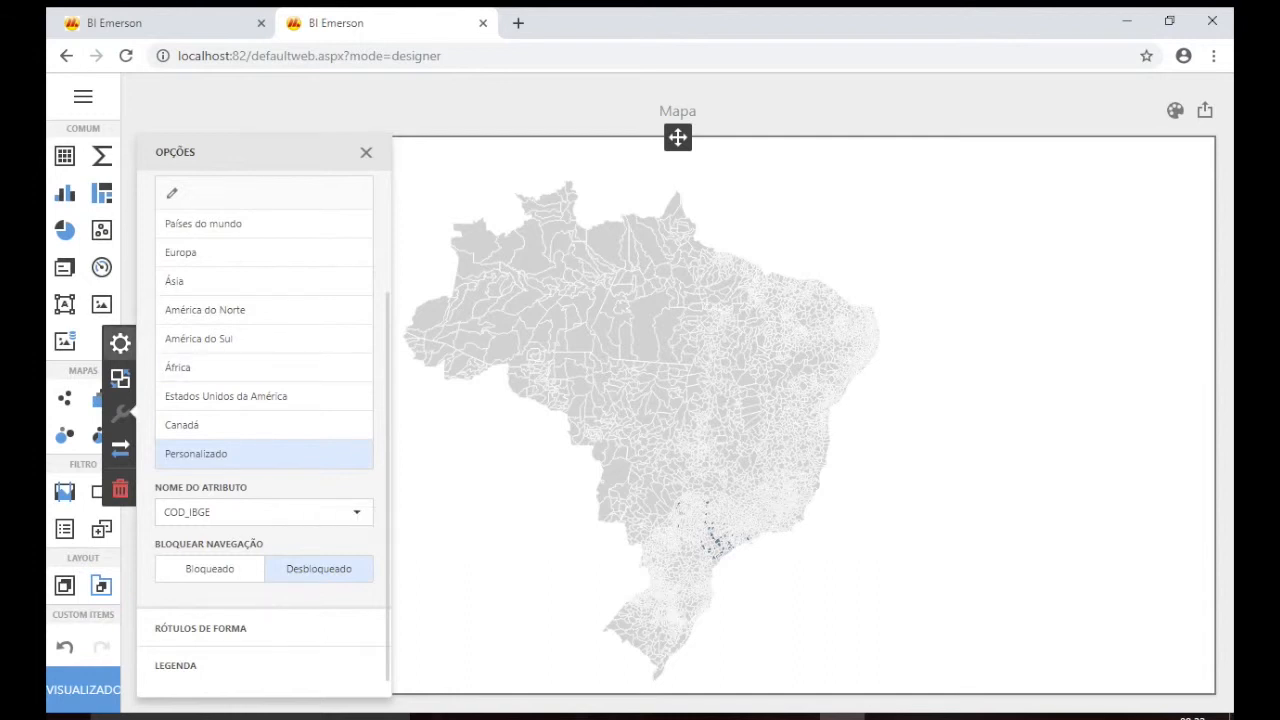
Review the choropleth map's data bindings and examine the vehicle plate counts of the coloured municipalities near the southeastern coast
left_click(120, 343)
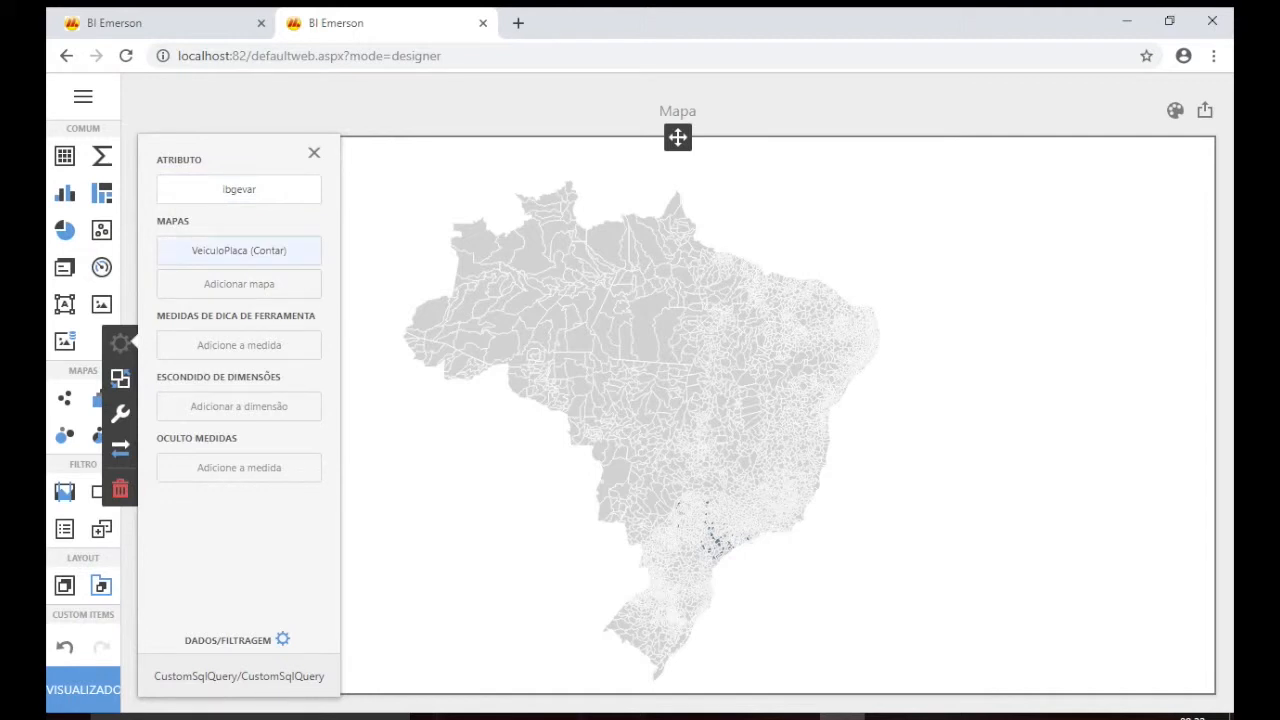
left_click(120, 343)
left_click(120, 343)
left_click(314, 153)
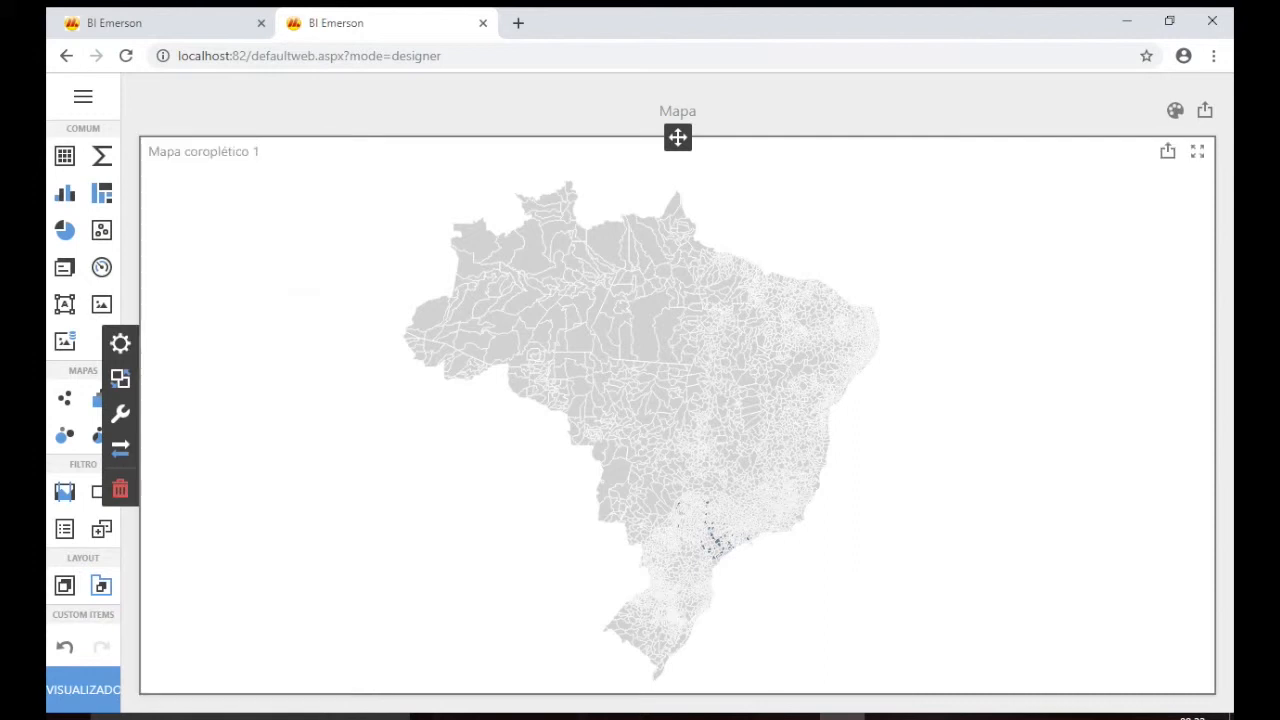
left_click(400, 110)
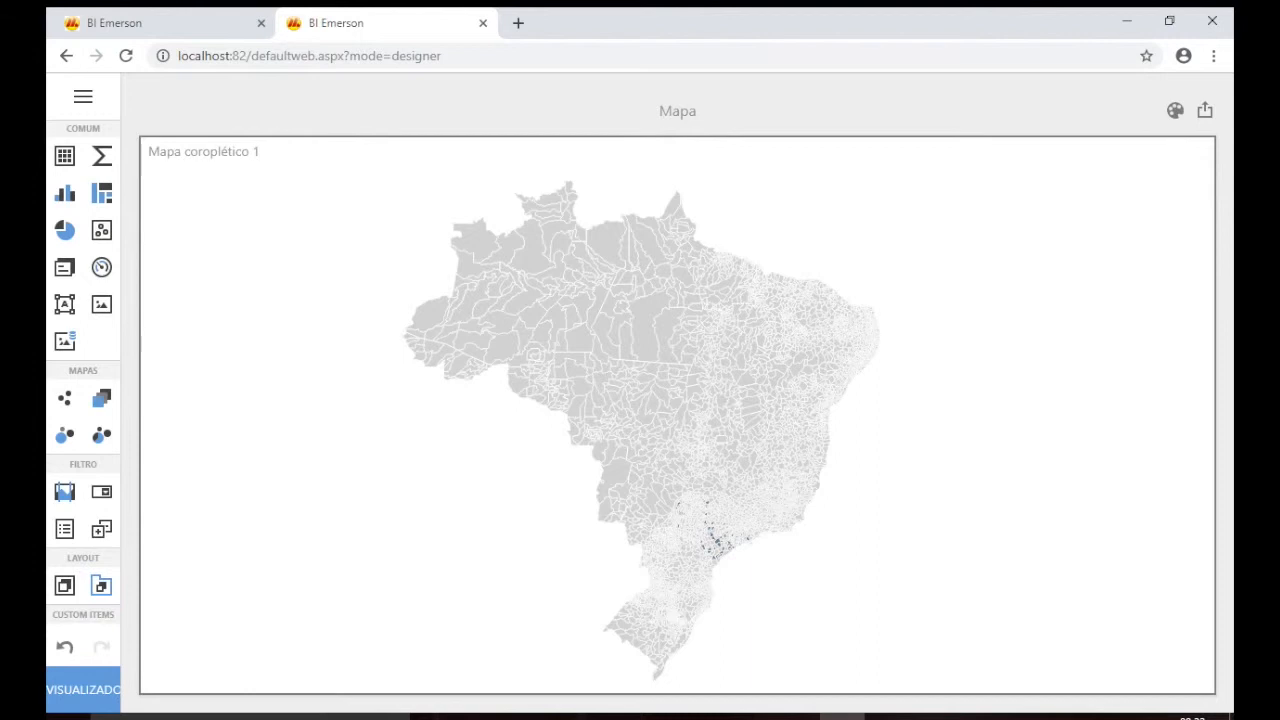
scroll(724, 555, "up", 5)
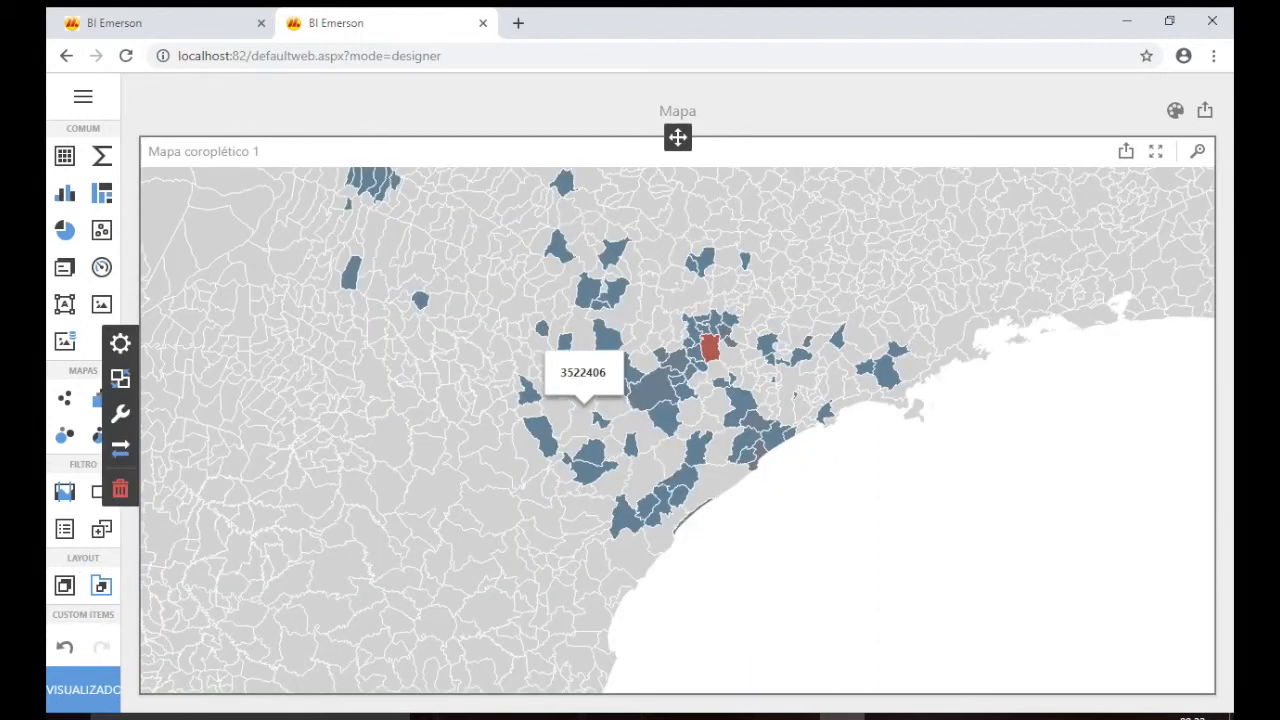
mouse_move(652, 384)
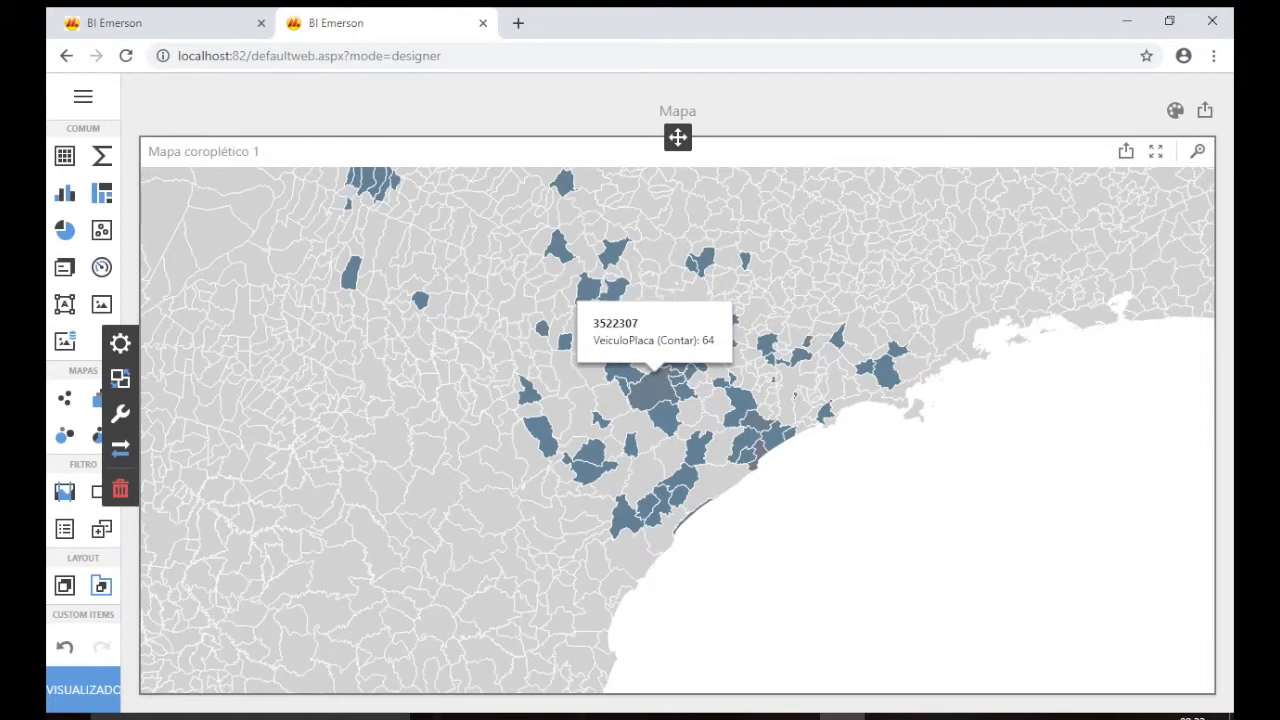
mouse_move(714, 344)
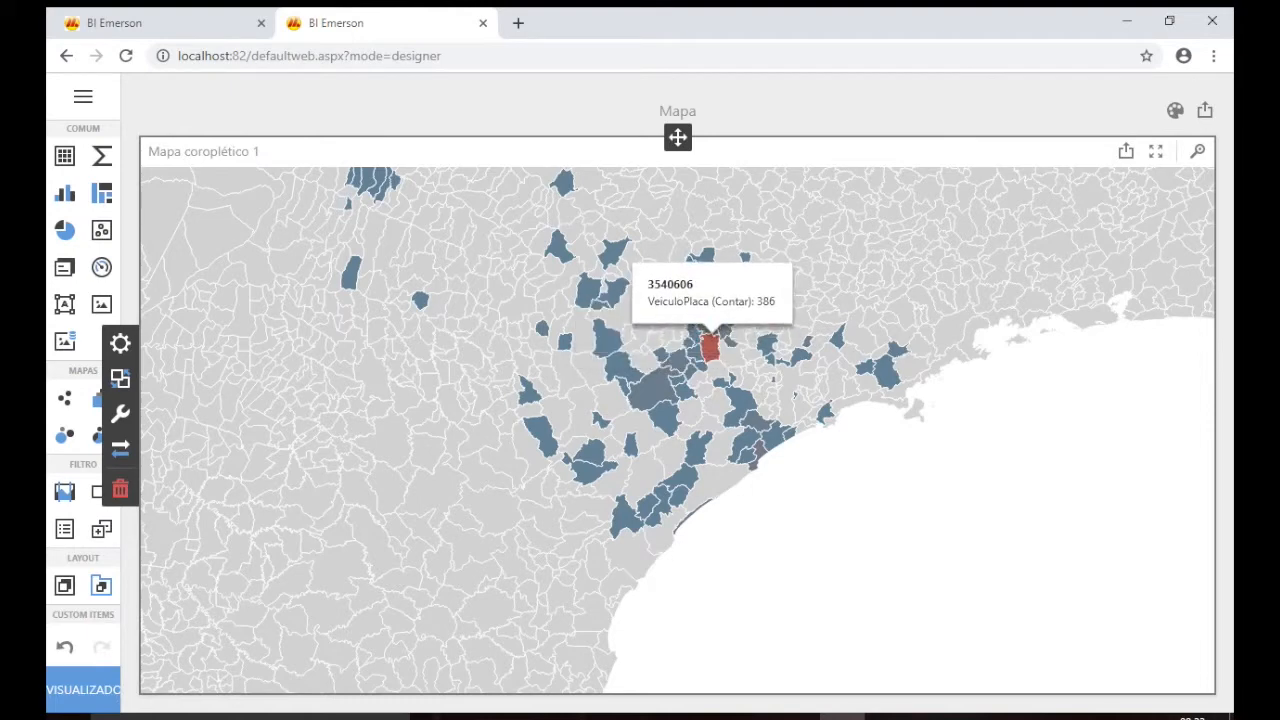
mouse_move(742, 405)
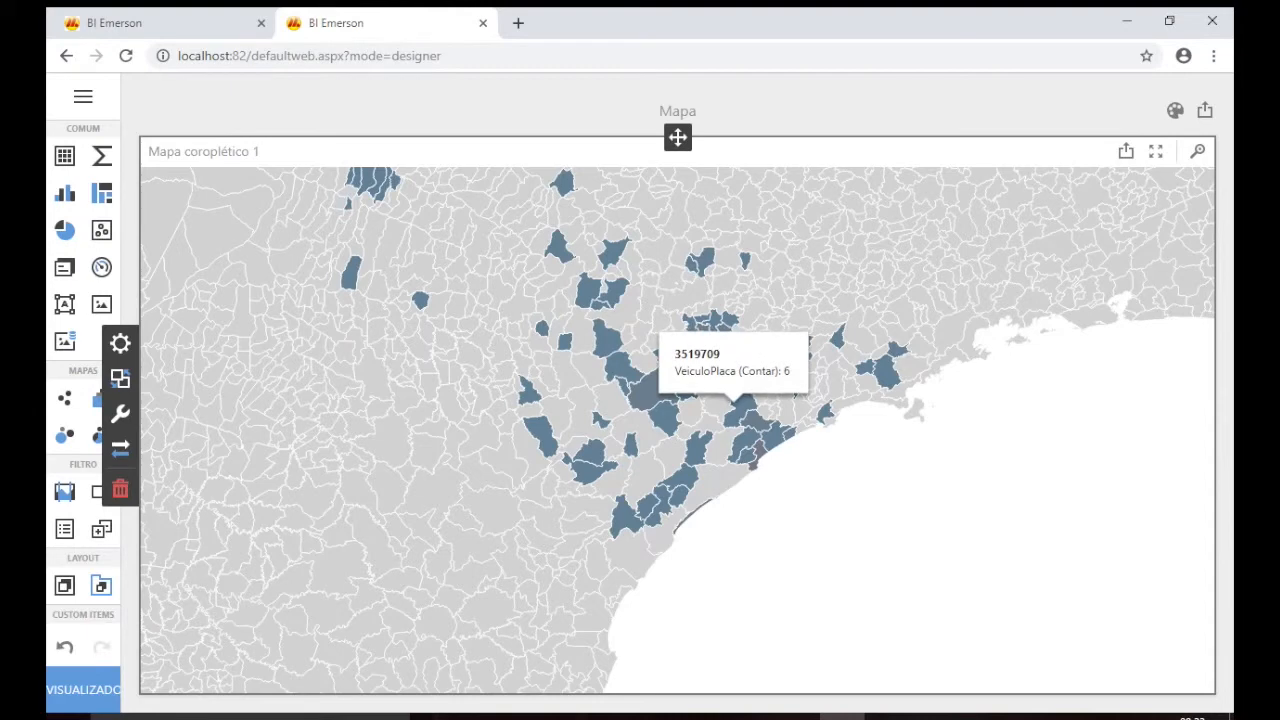
mouse_move(691, 463)
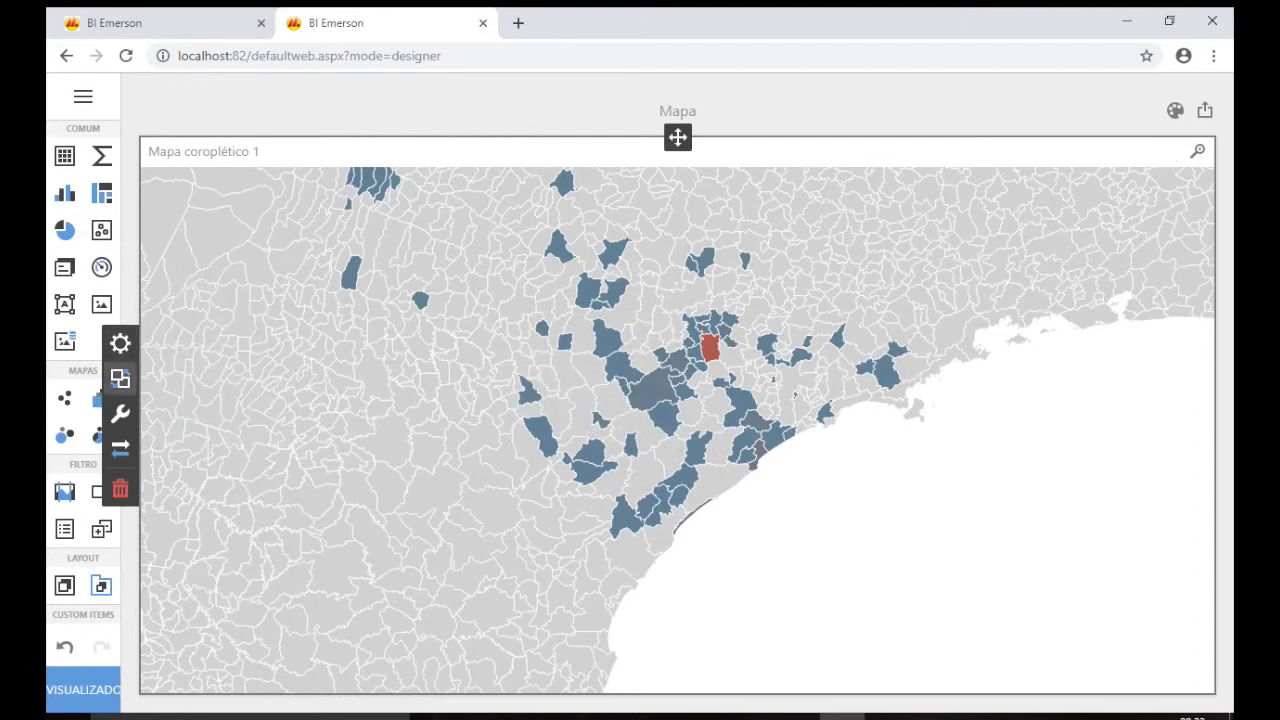
Set the choropleth map's title to Veículos por Cidade
left_click(120, 378)
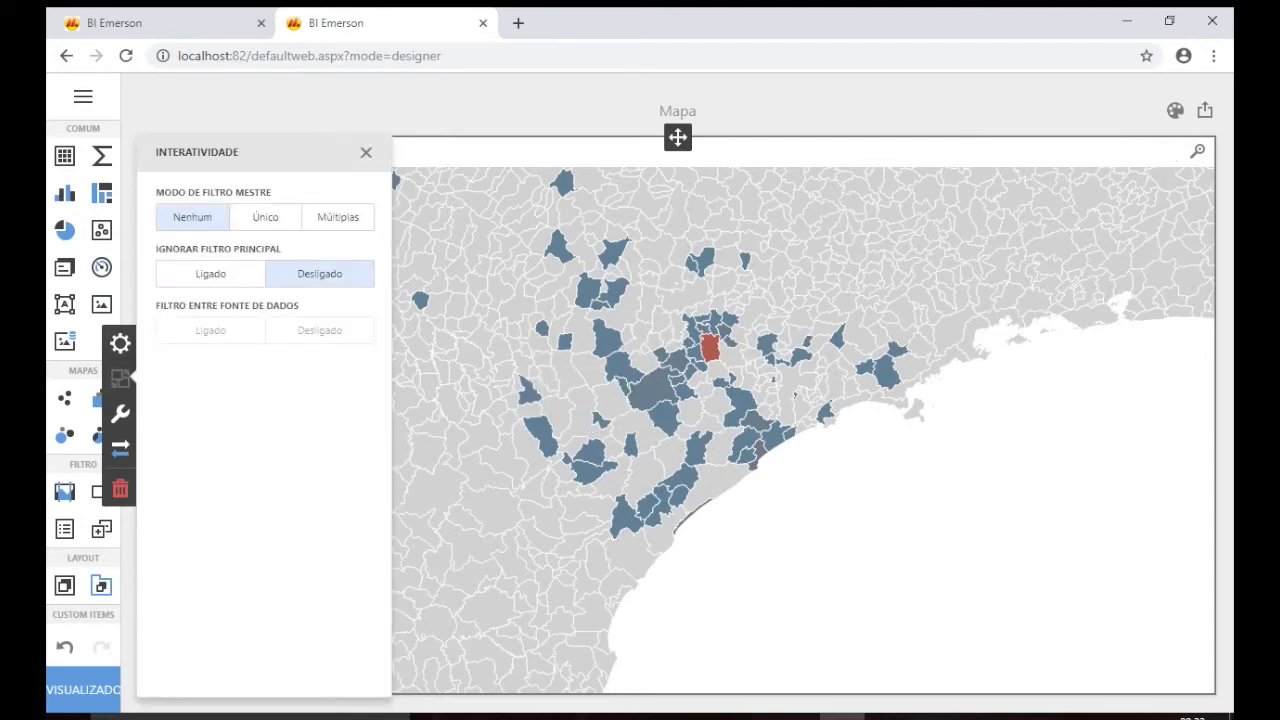
left_click(120, 414)
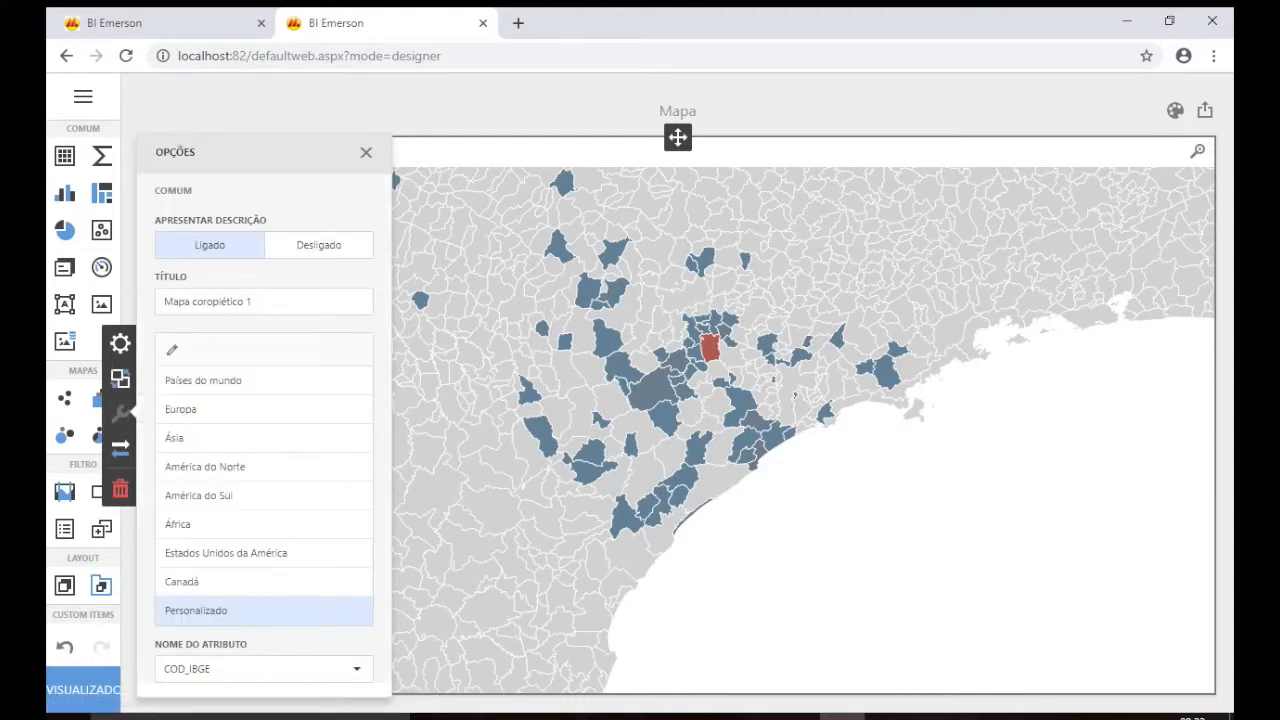
left_click_drag(262, 302, 161, 302)
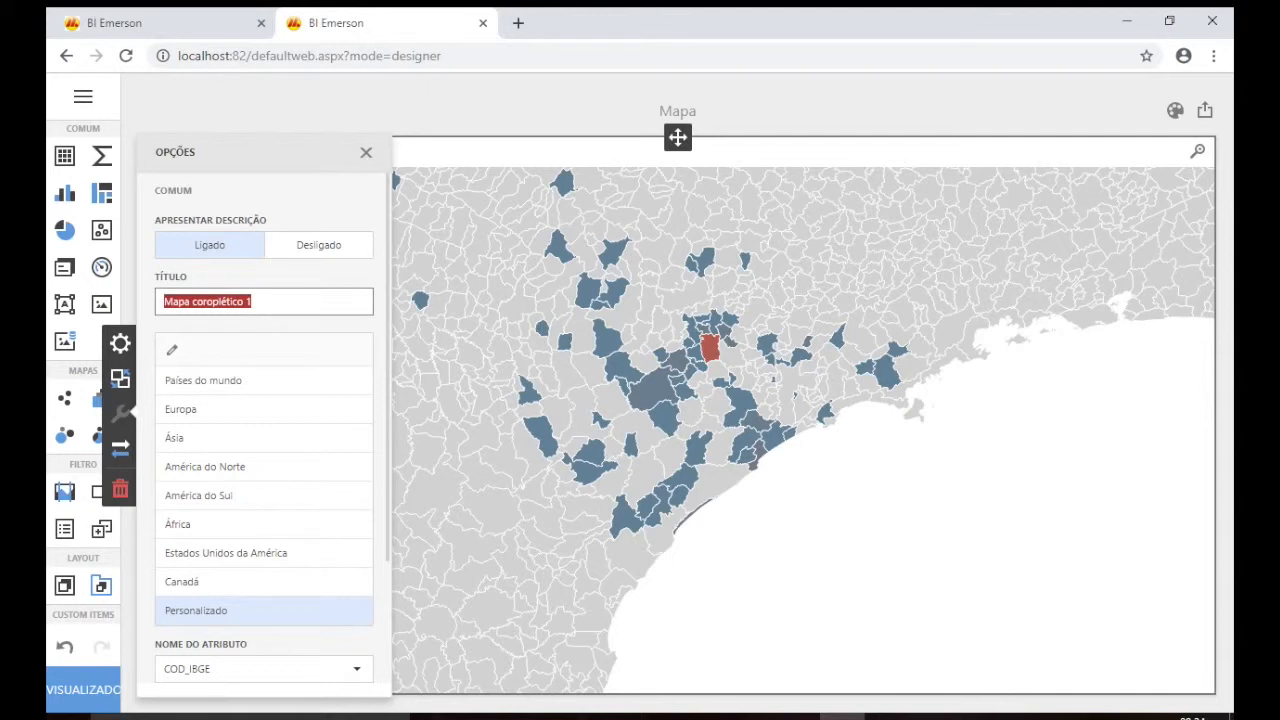
type("Vei")
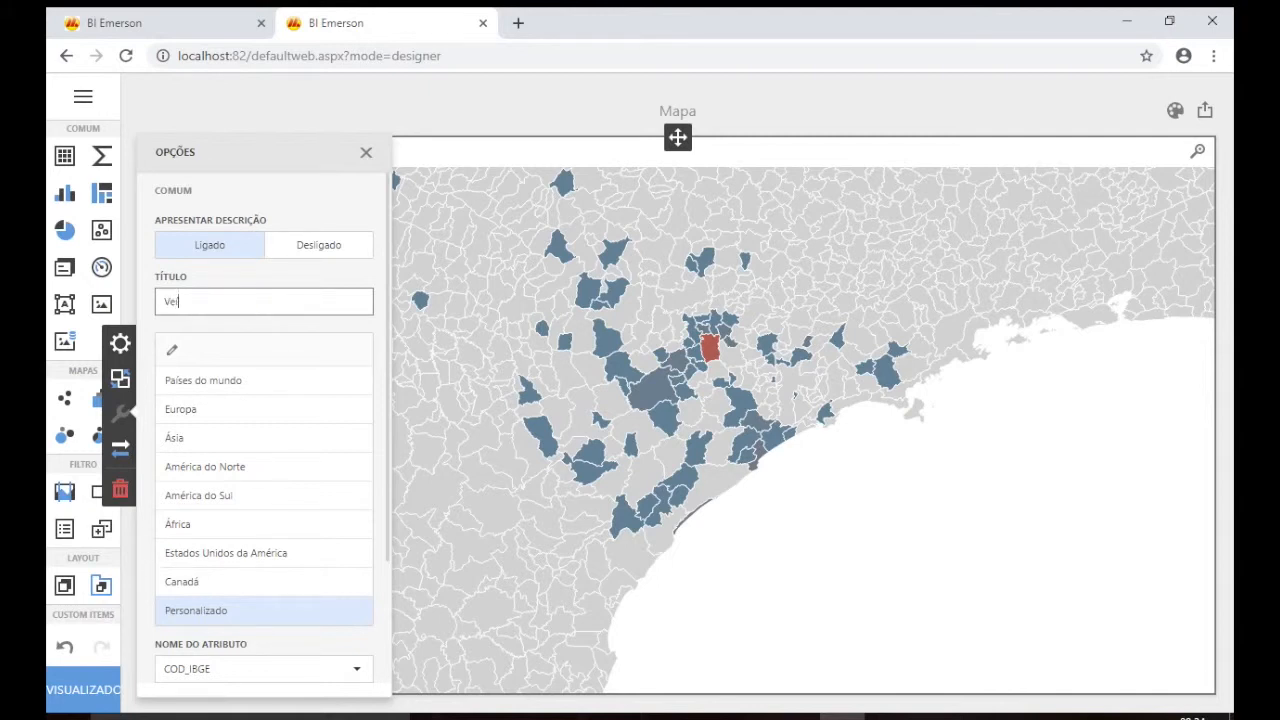
type("culos por Cidade")
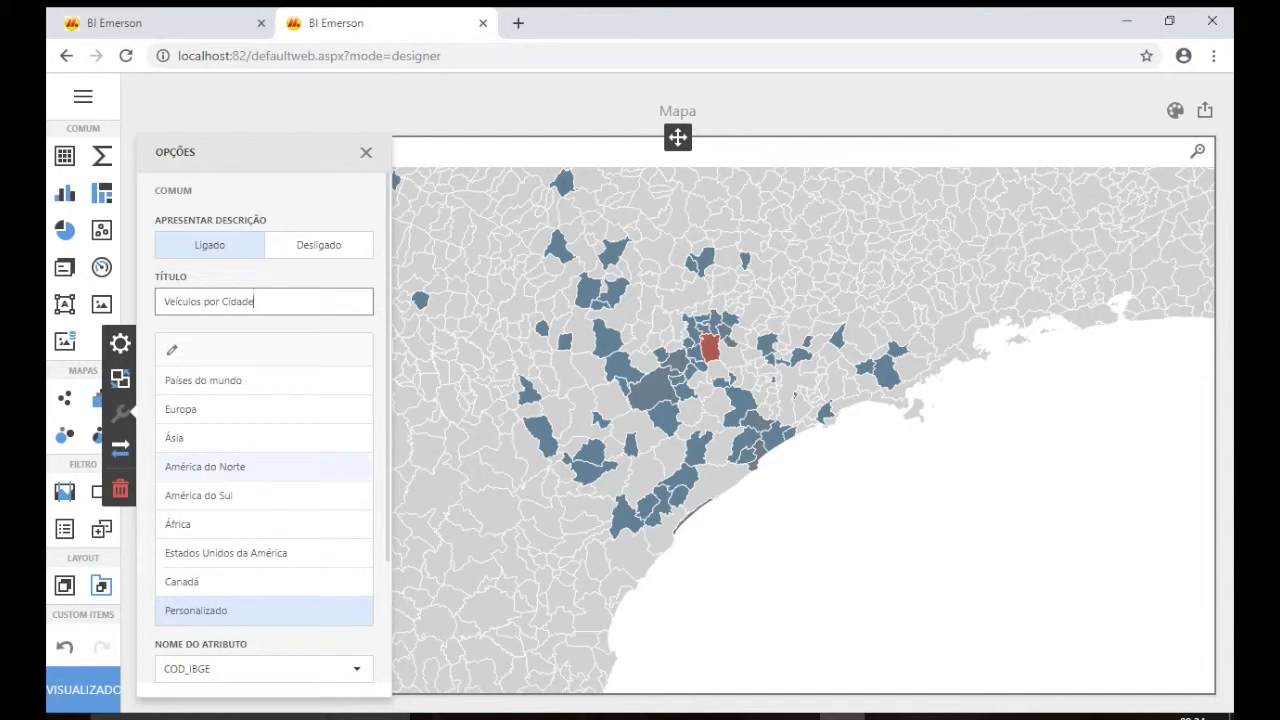
Use NOME_MUNI for both the shape titles and the tooltips, include the summarised value, and check the tooltips on several municipalities
scroll(230, 466, "down", 2)
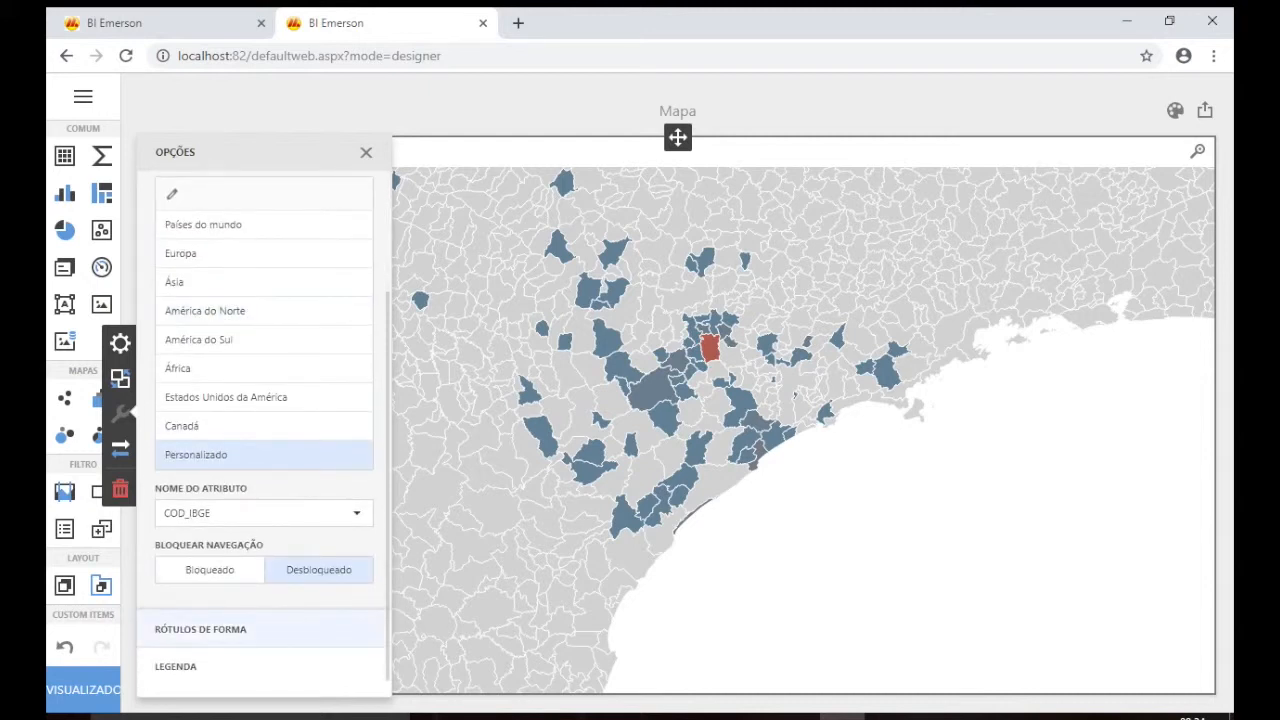
left_click(228, 629)
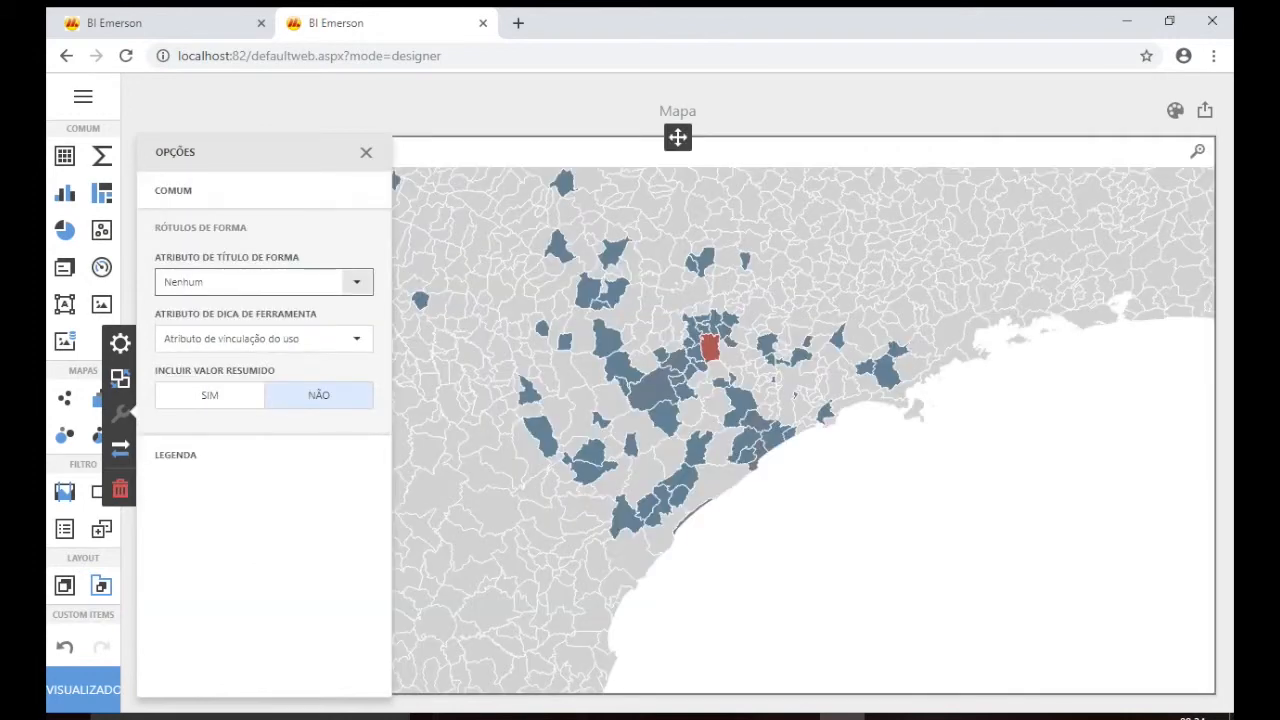
left_click(356, 282)
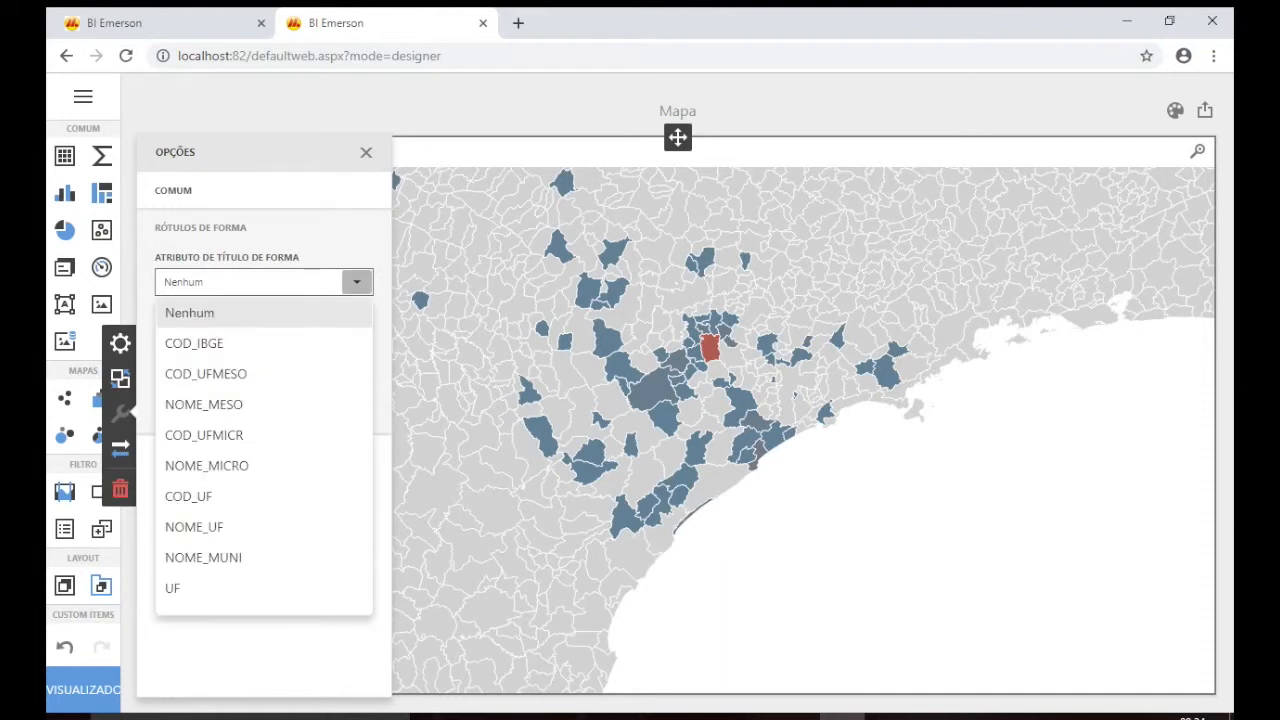
scroll(210, 395, "down", 1)
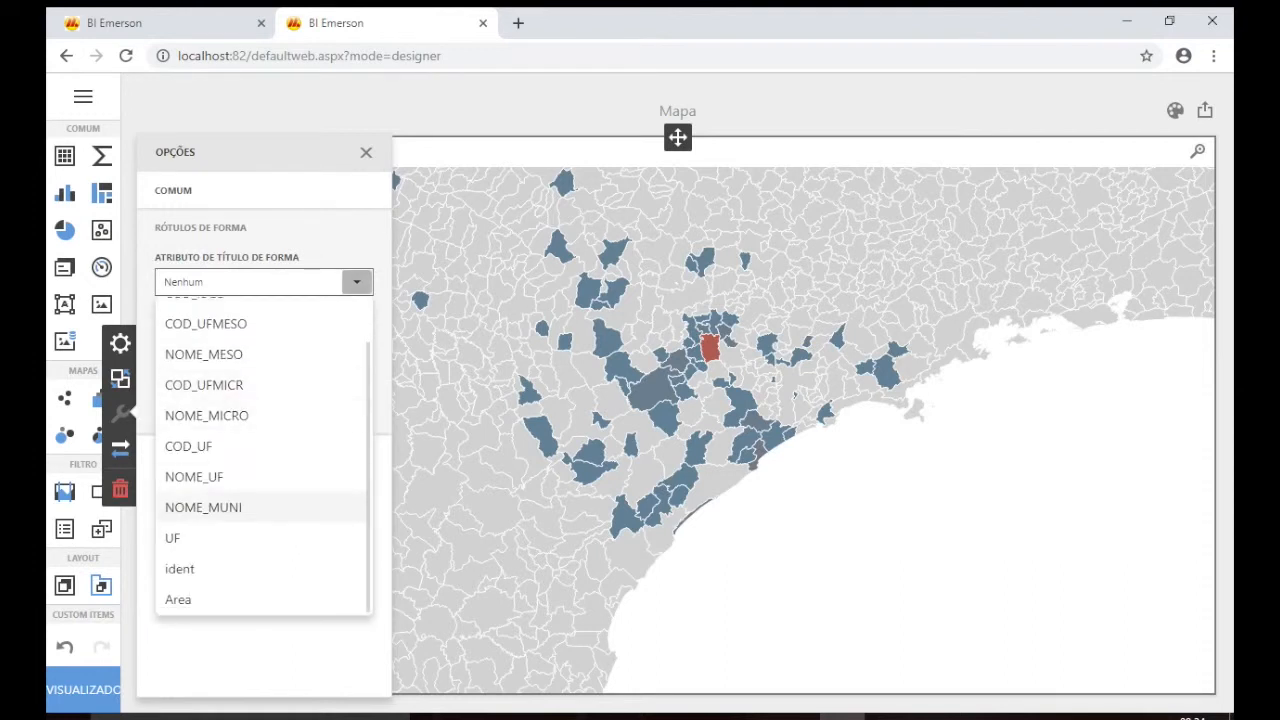
left_click(203, 507)
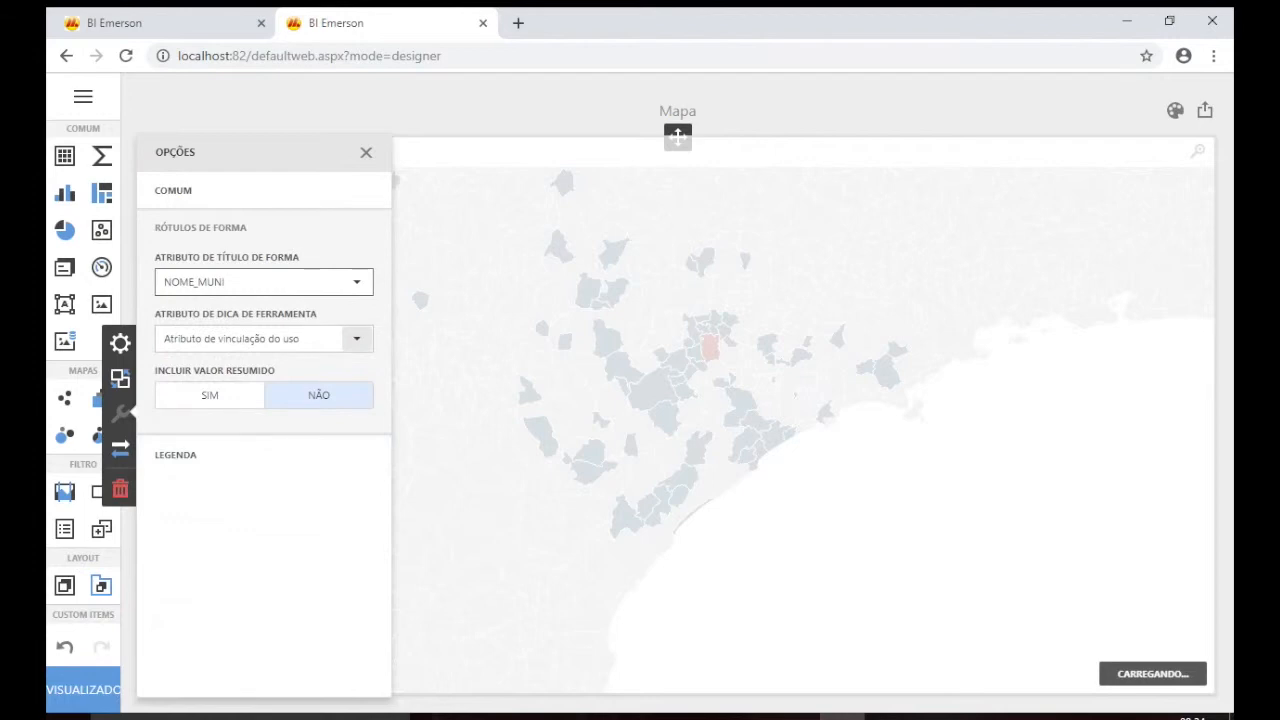
left_click(356, 338)
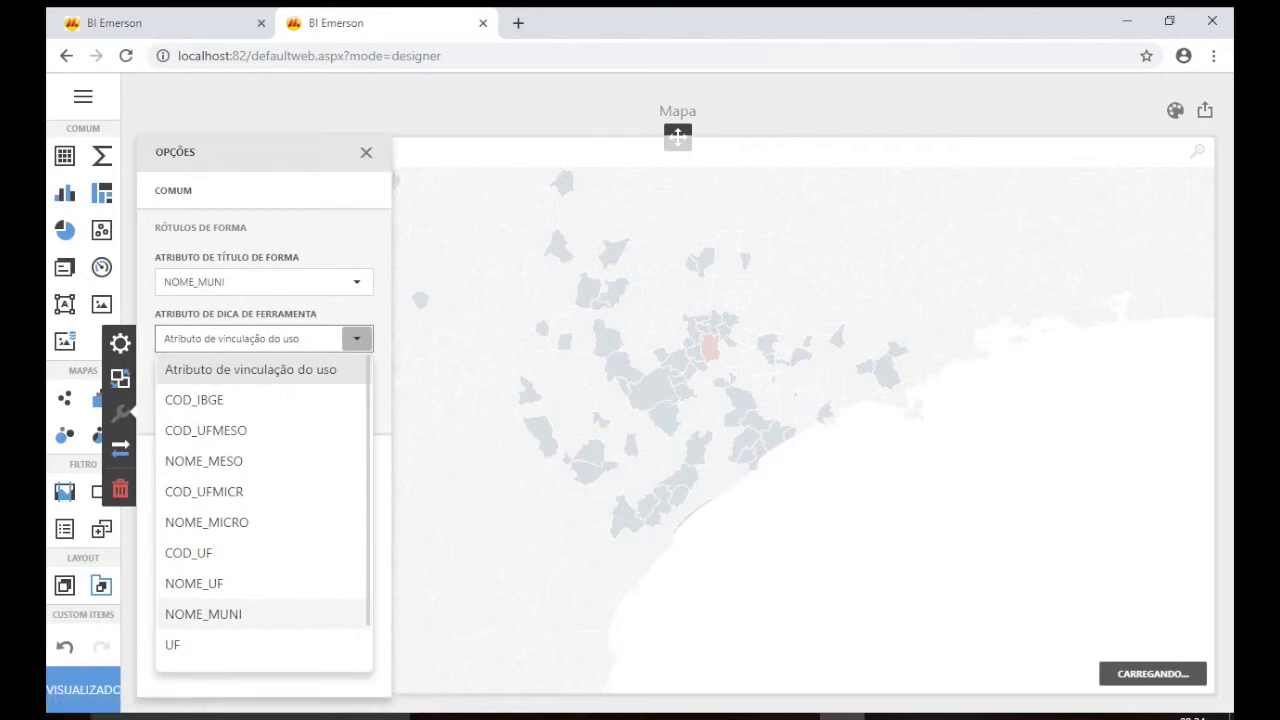
left_click(203, 614)
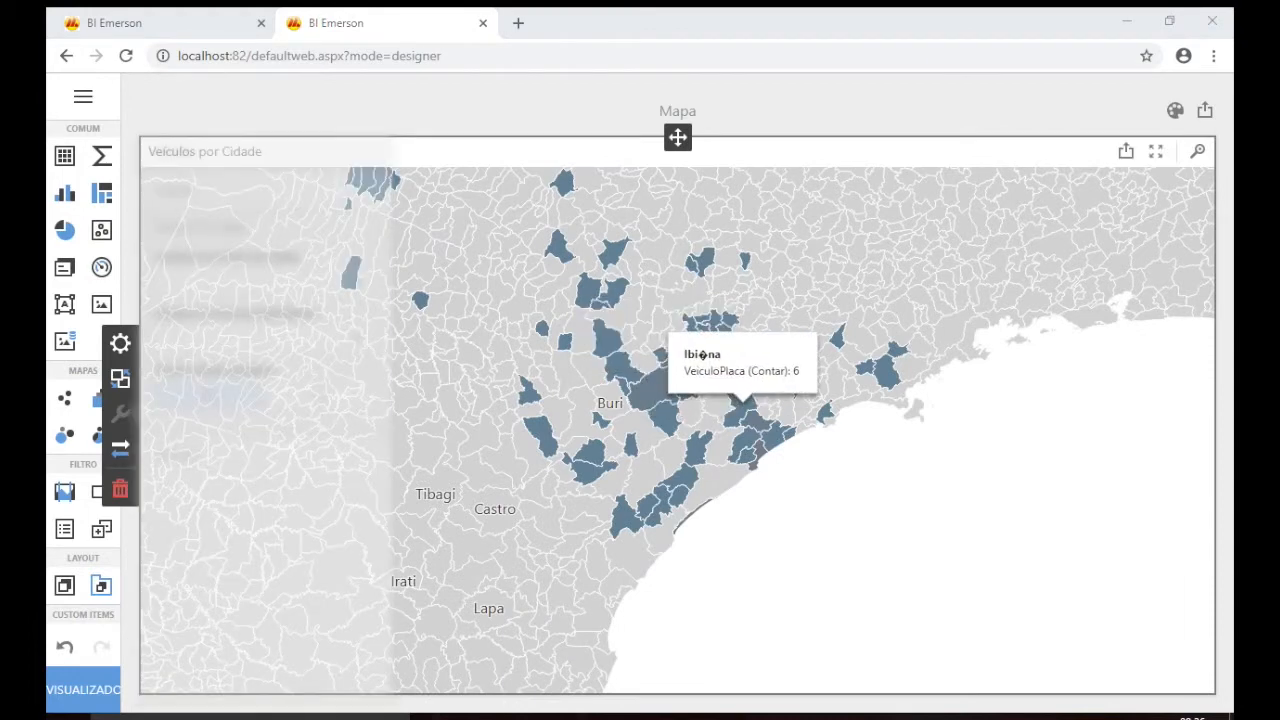
mouse_move(614, 293)
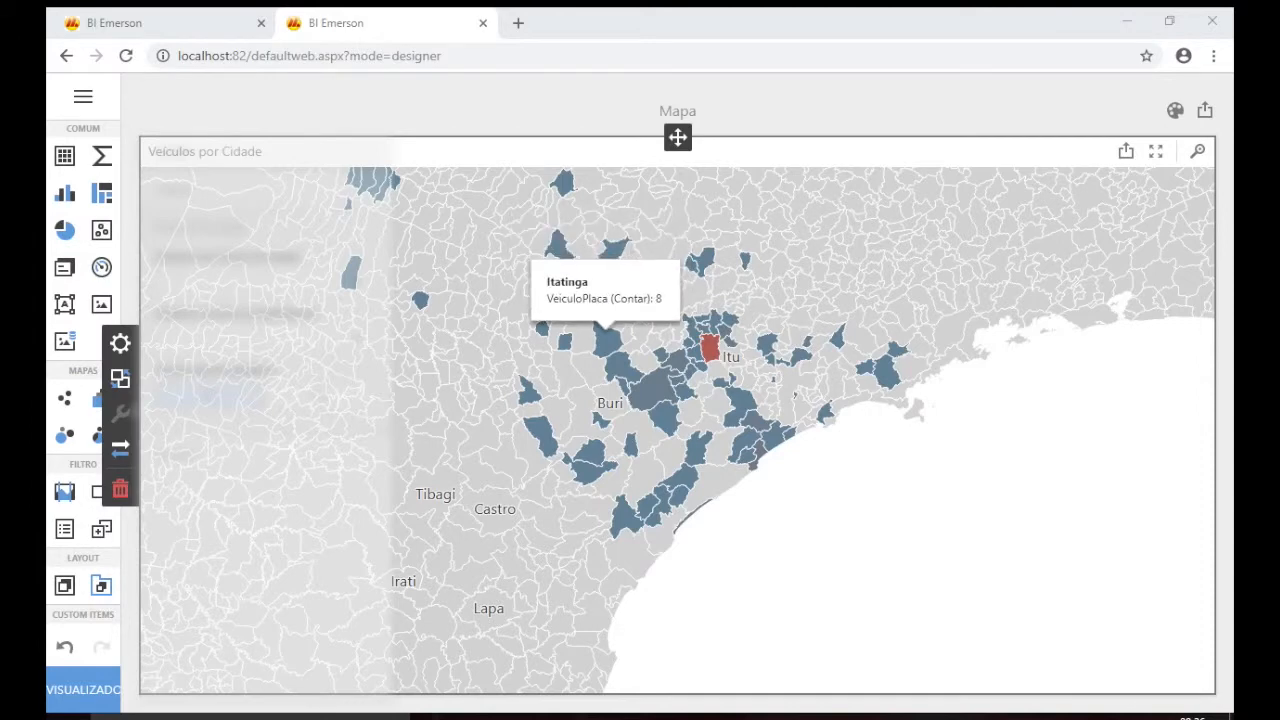
mouse_move(704, 338)
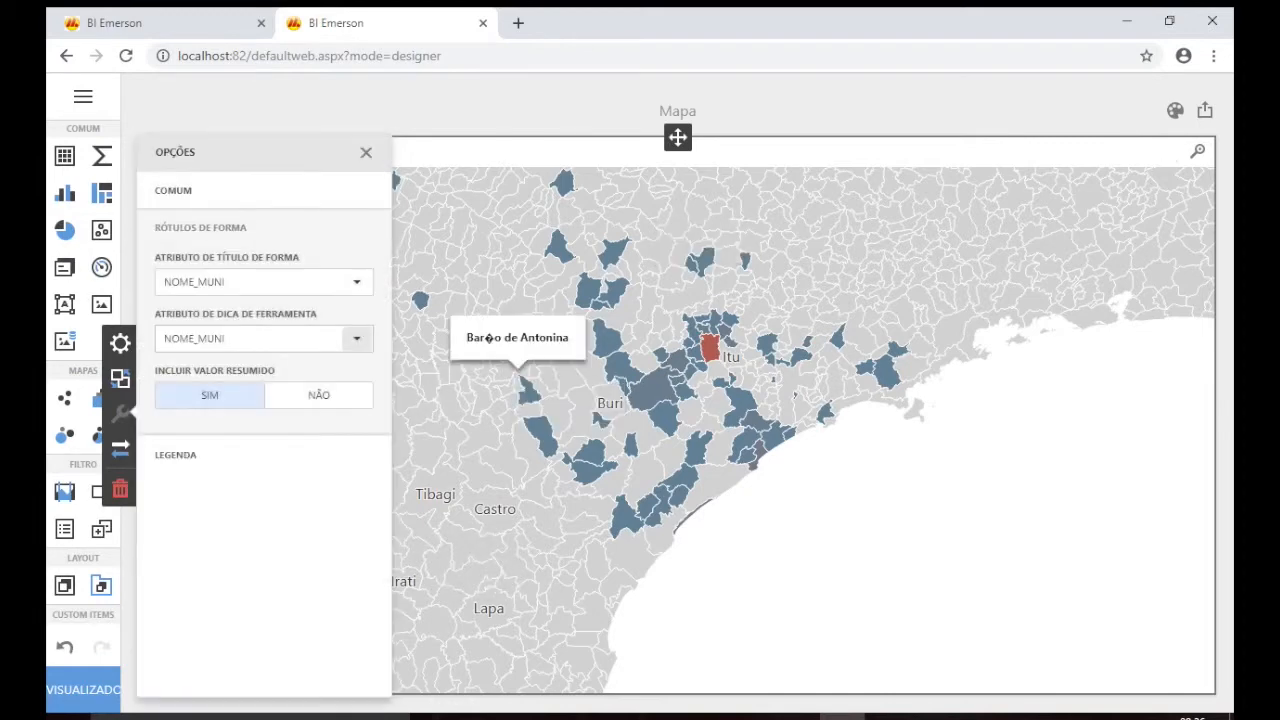
Show the choropleth map's legend and check the red municipality's tooltip against it
left_click(176, 455)
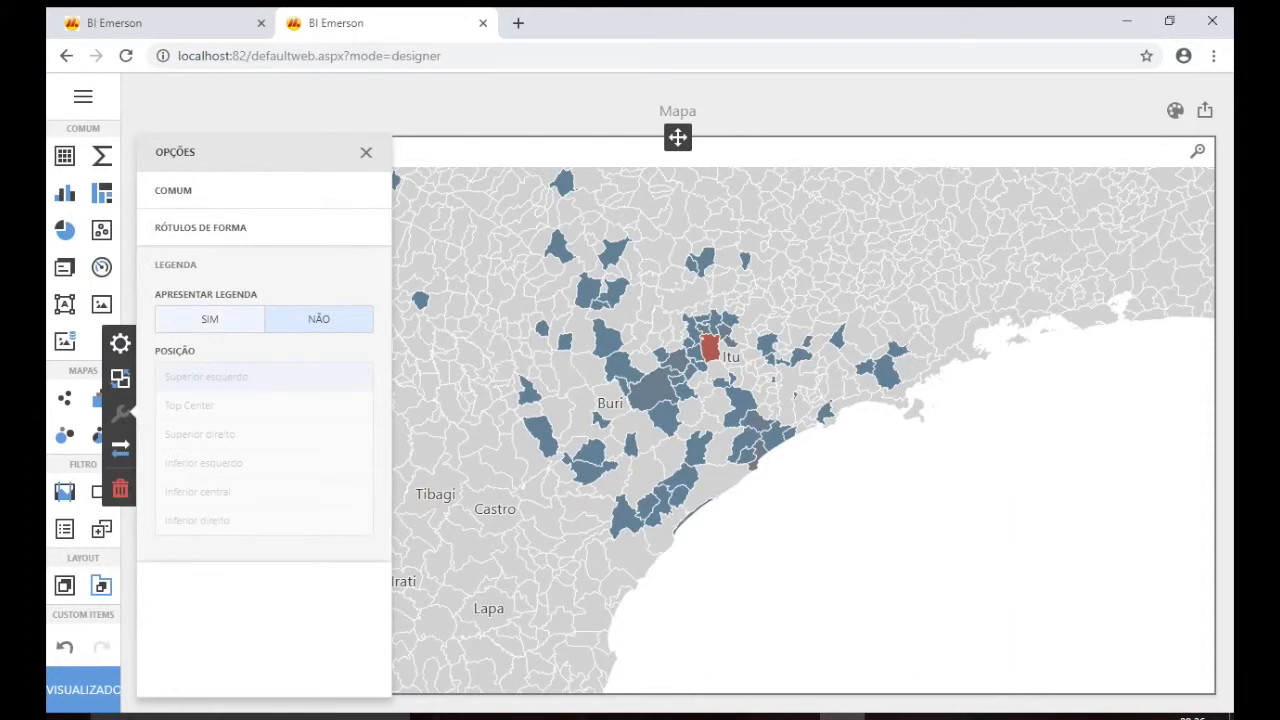
left_click(210, 318)
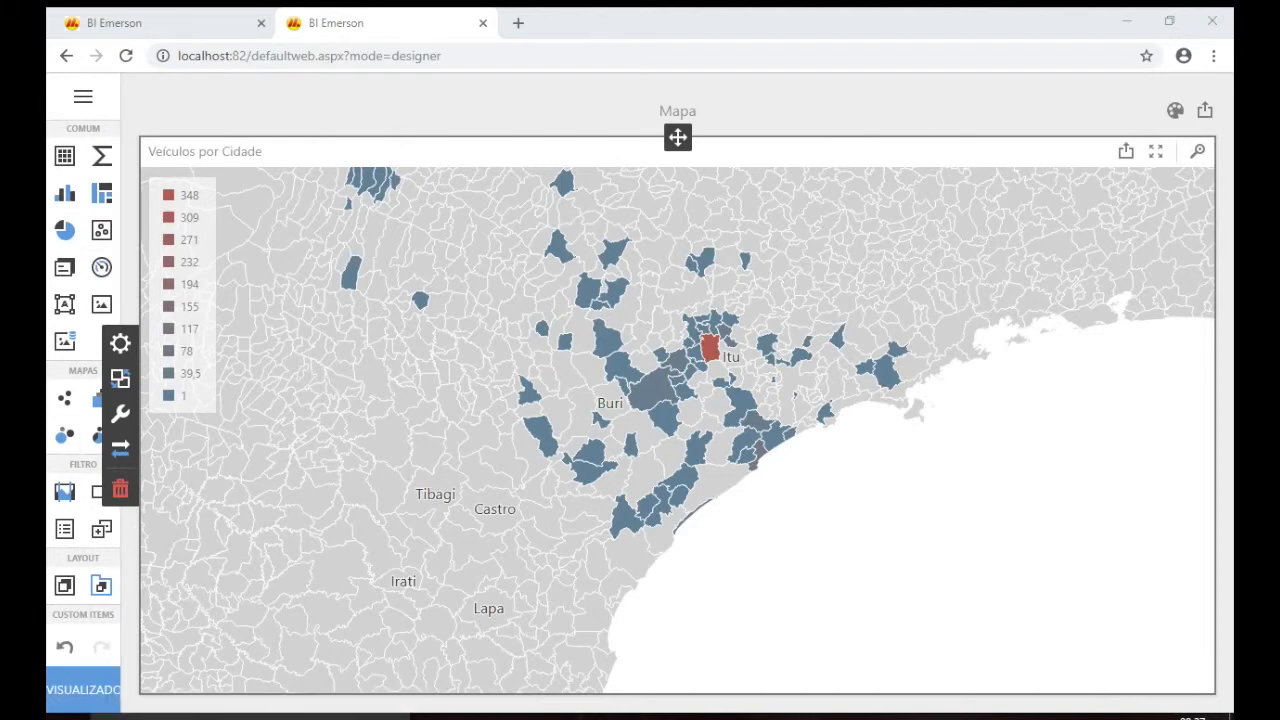
left_click(711, 339)
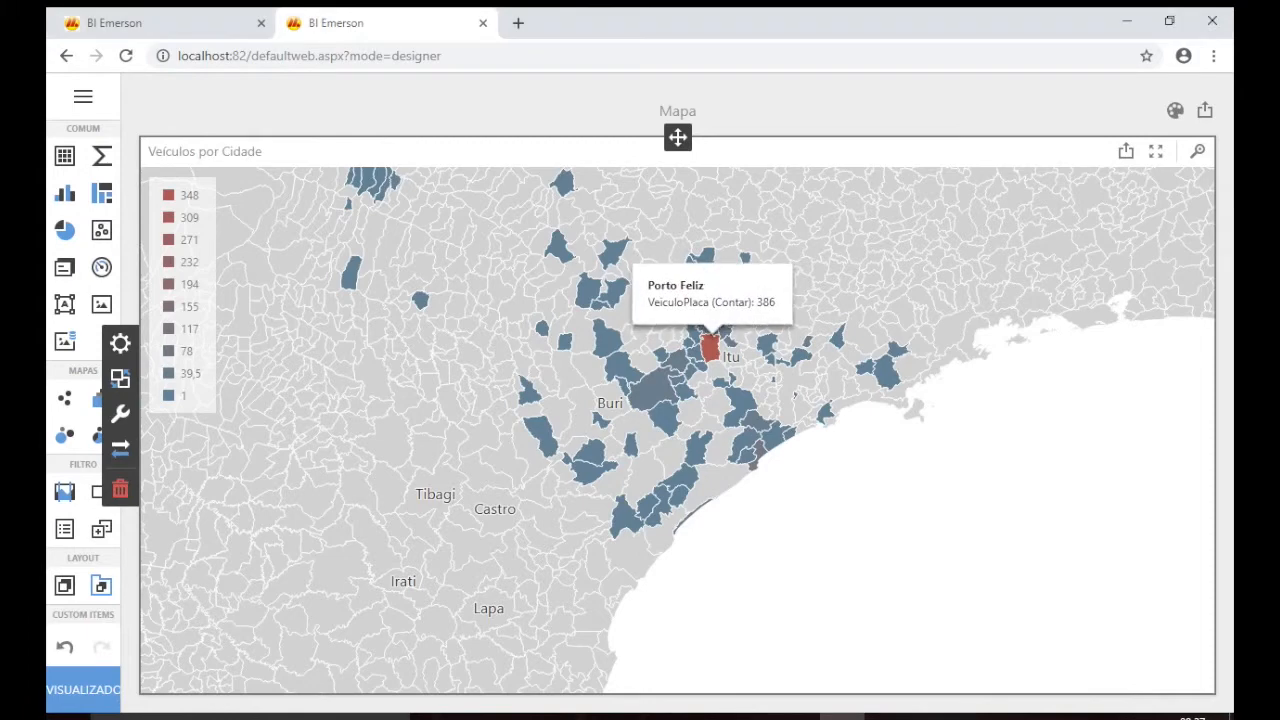
mouse_move(715, 337)
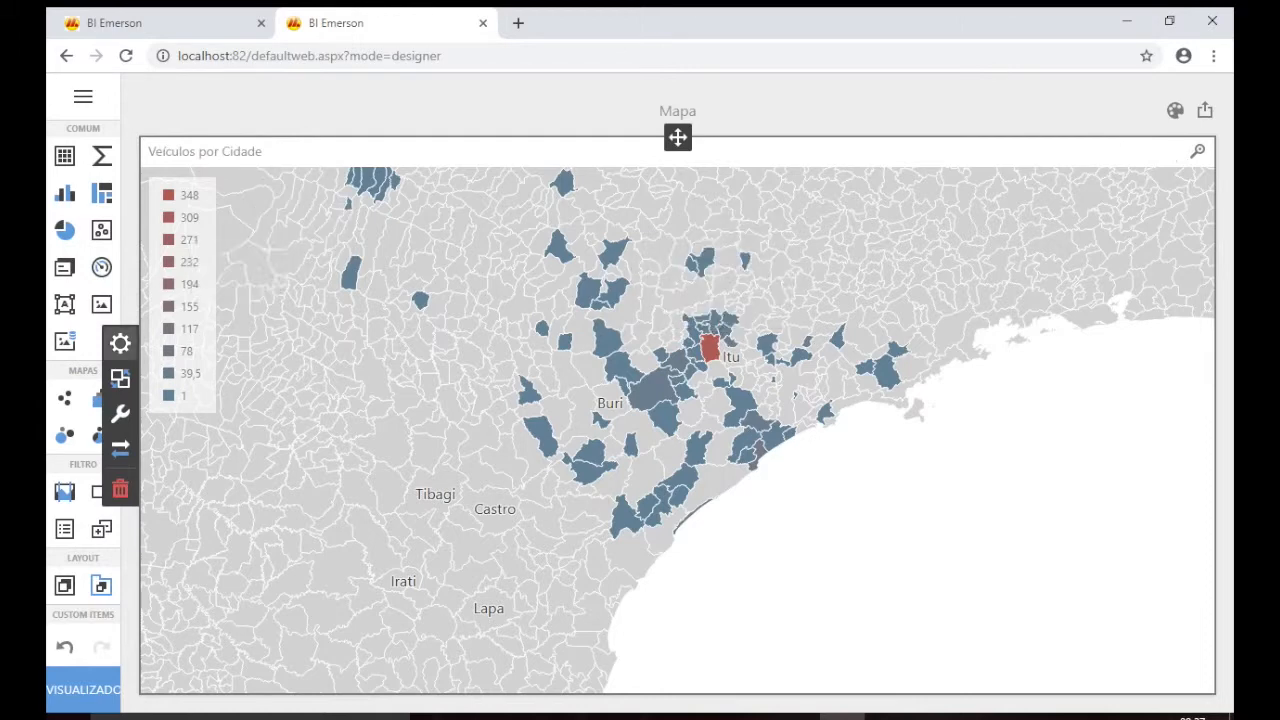
left_click(120, 343)
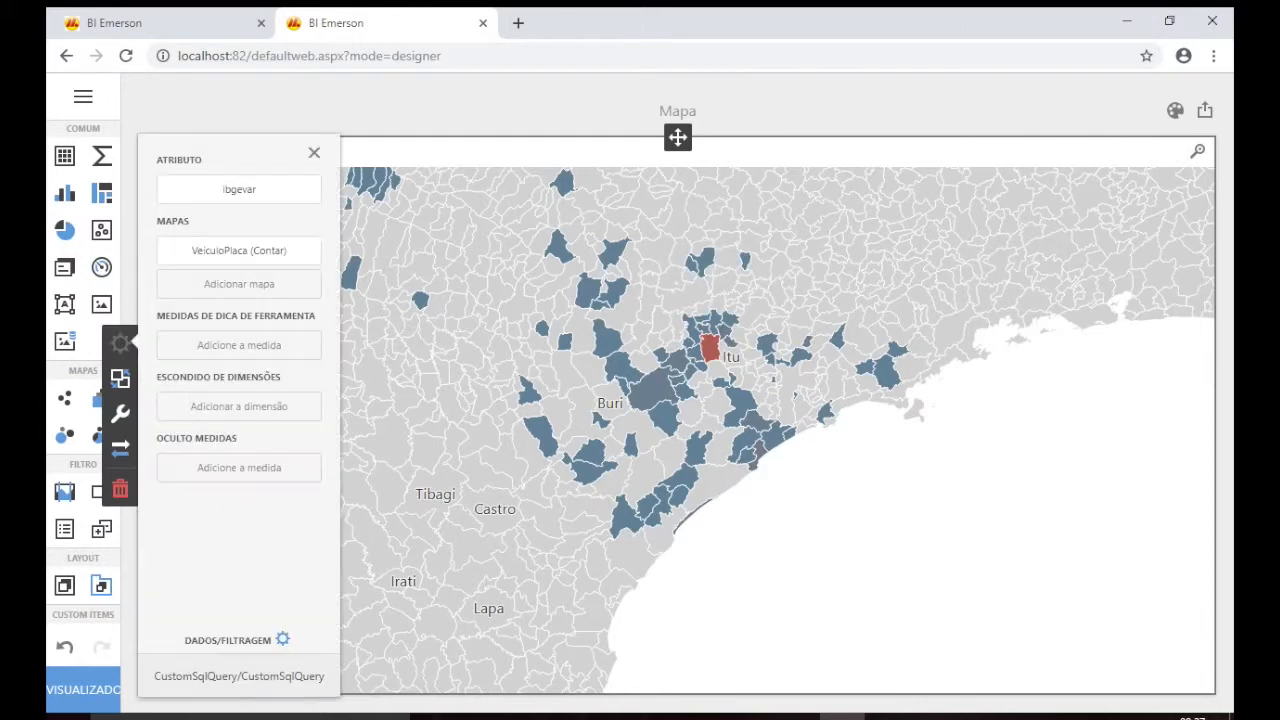
left_click(550, 387)
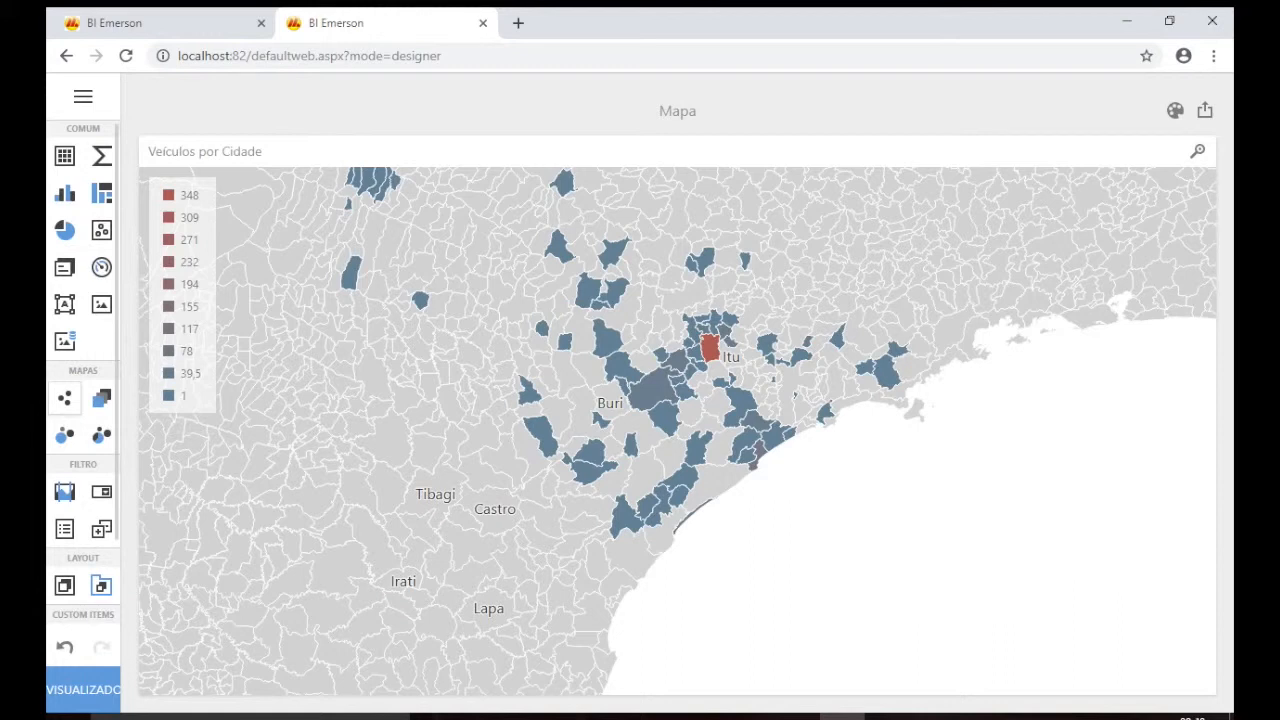
Add a geographic point map to the dashboard, with ClienteLatitude as its latitude and ClienteLongitude as its longitude
left_click(64, 398)
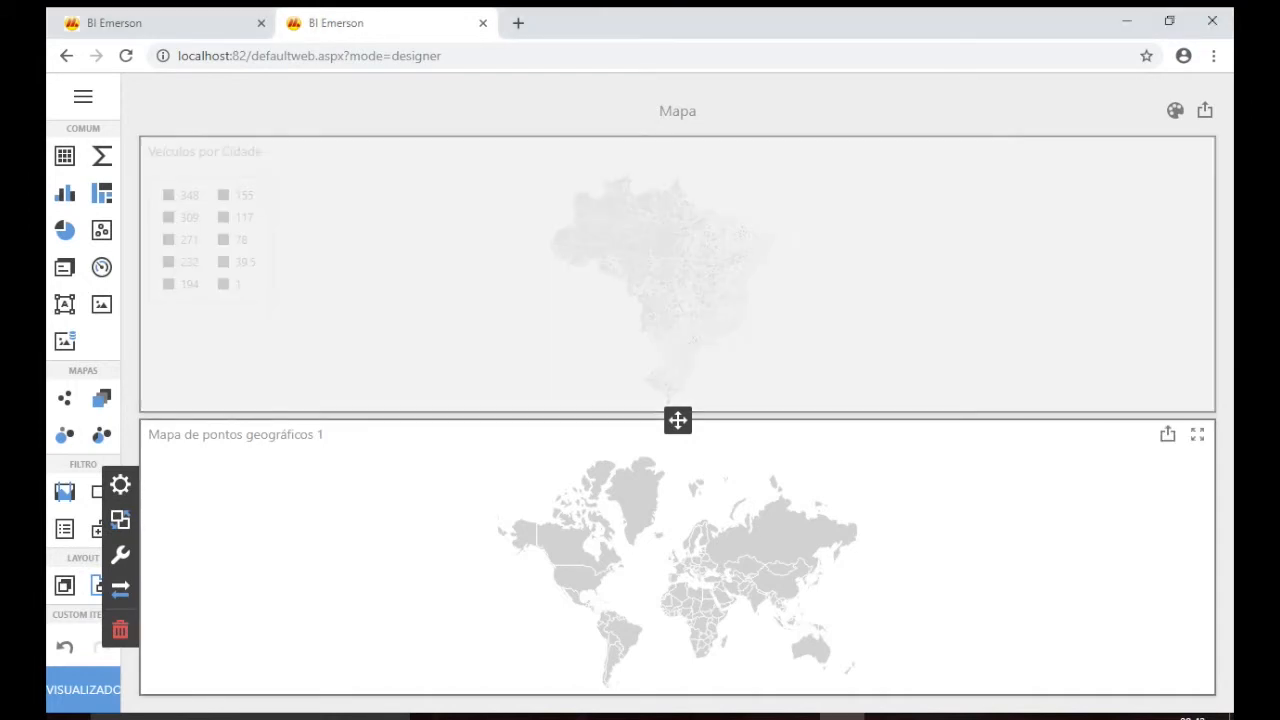
left_click(120, 484)
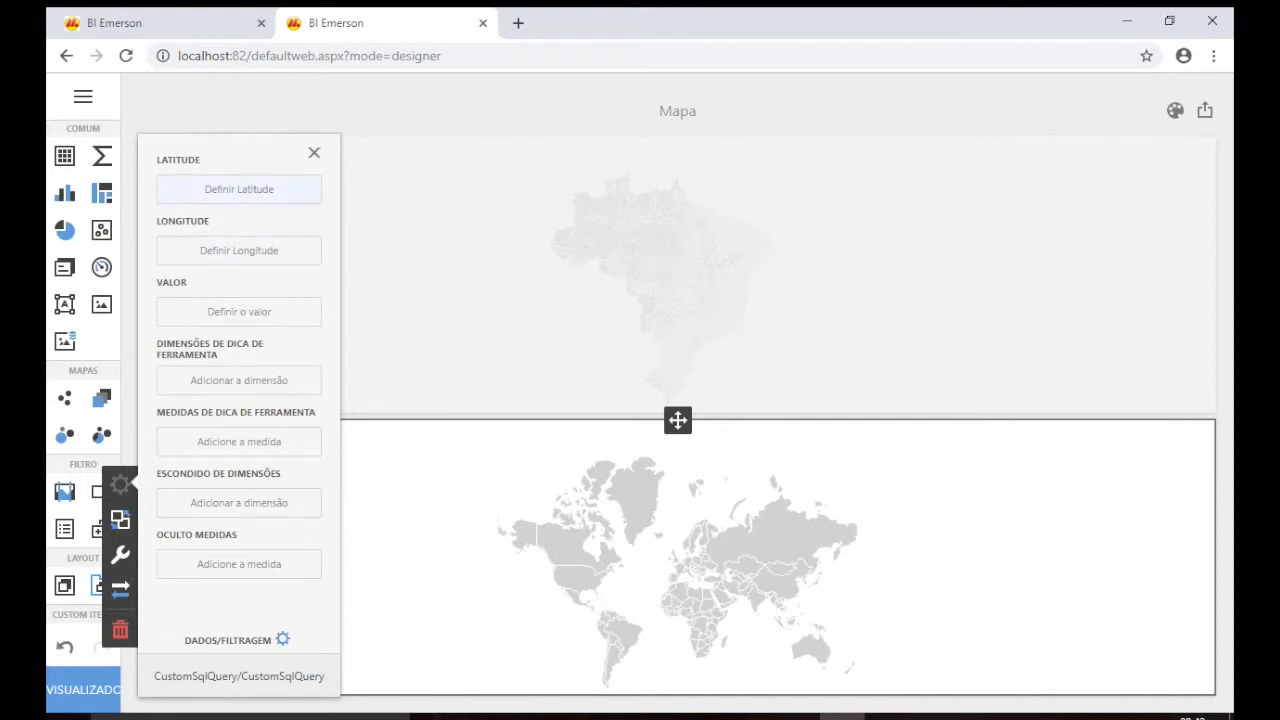
left_click(239, 189)
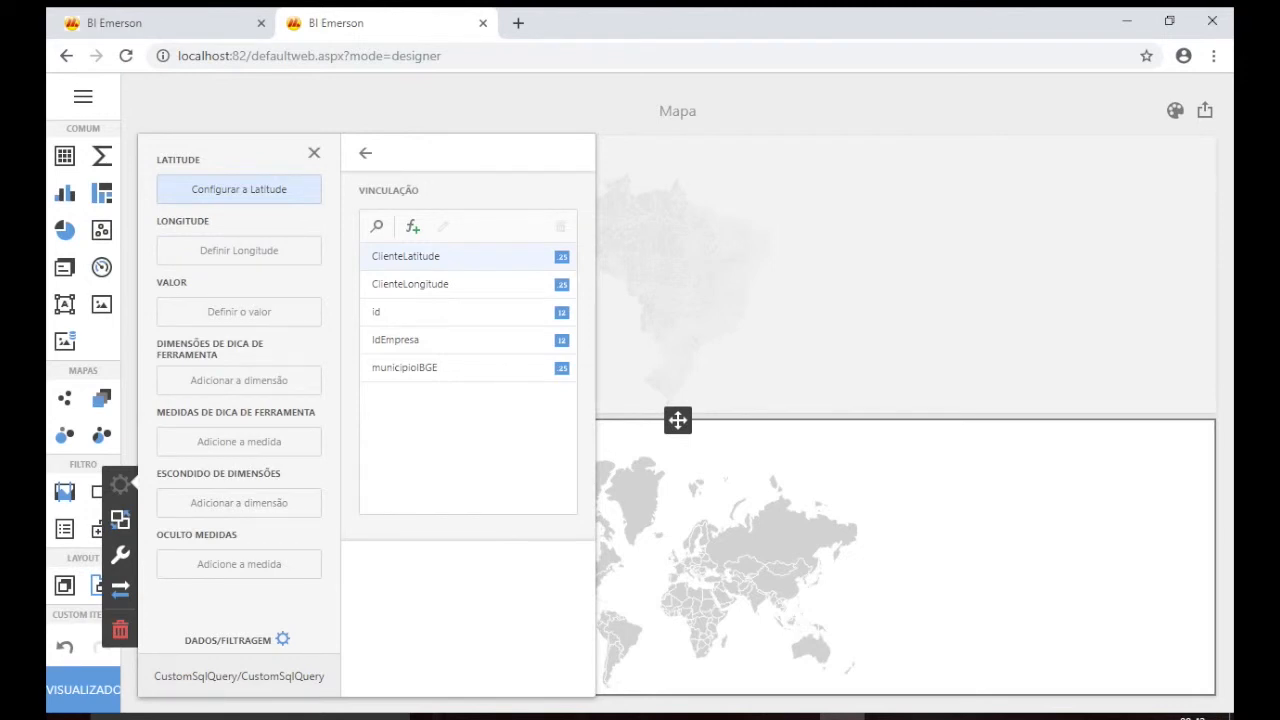
left_click(405, 256)
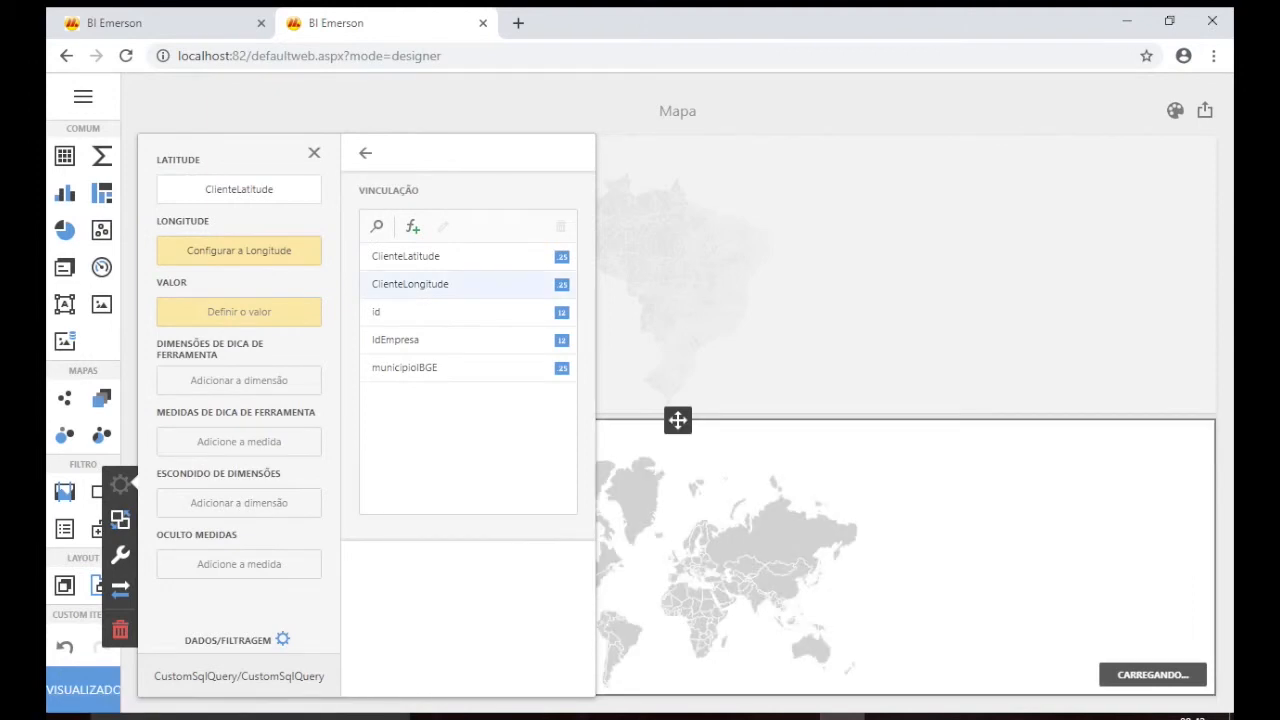
left_click(410, 284)
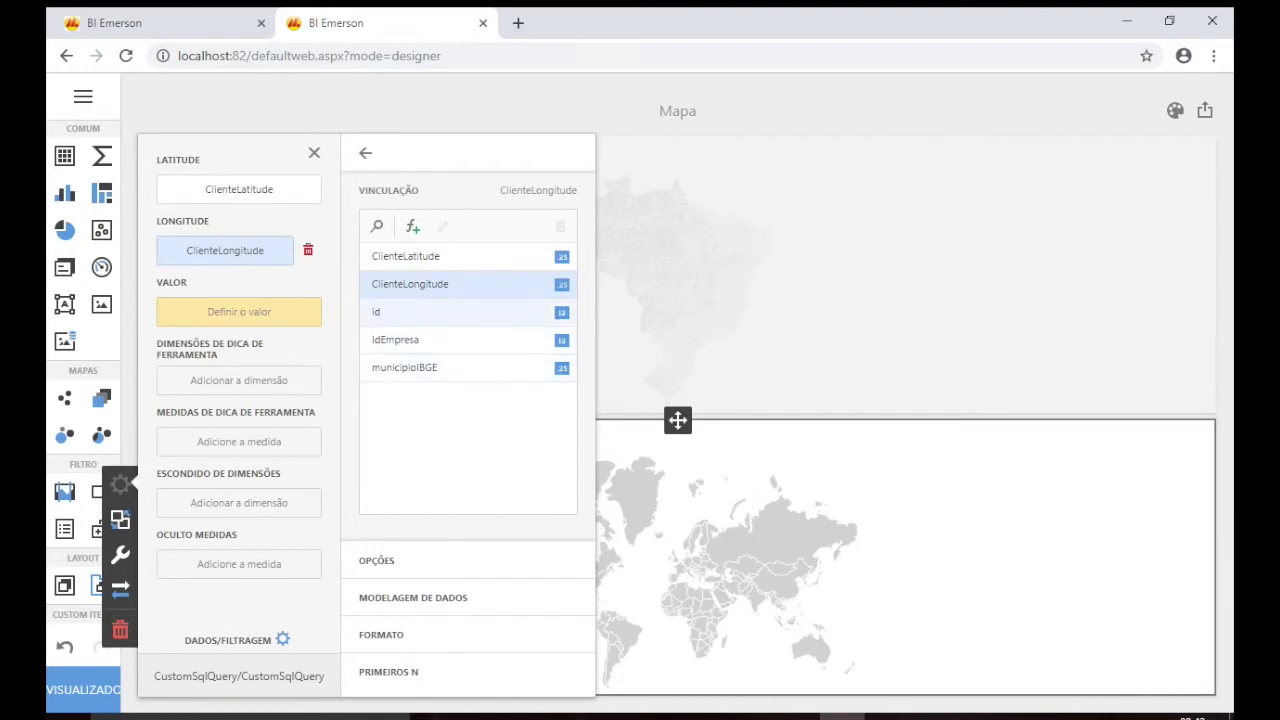
Use id as the point map's value, summarised with Contar, and check a point's tooltip in southeastern Brazil
left_click(468, 312)
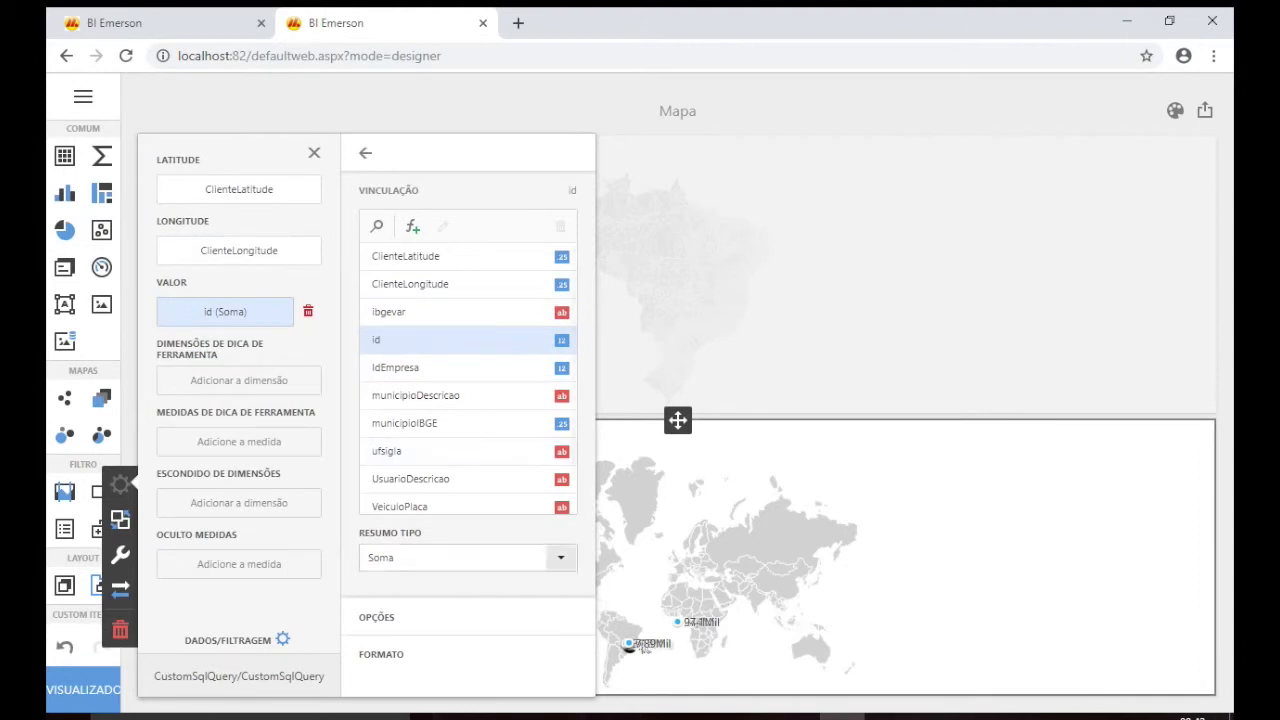
left_click(560, 557)
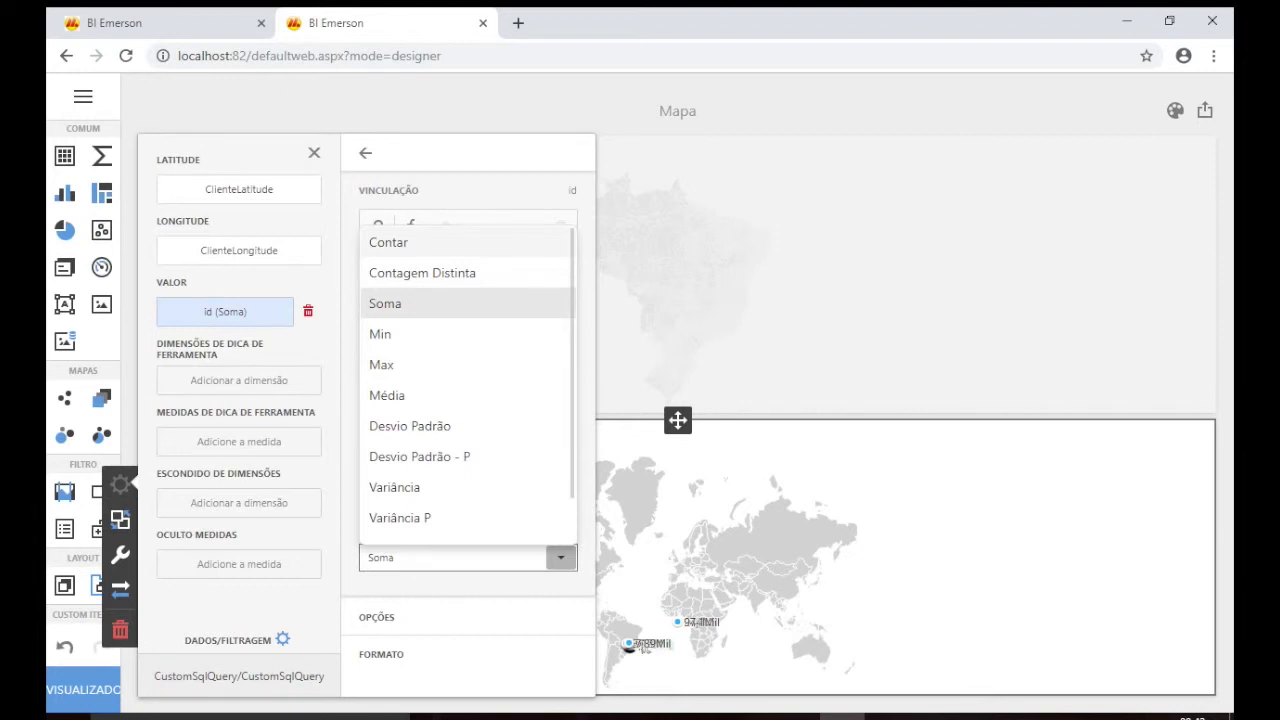
left_click(388, 243)
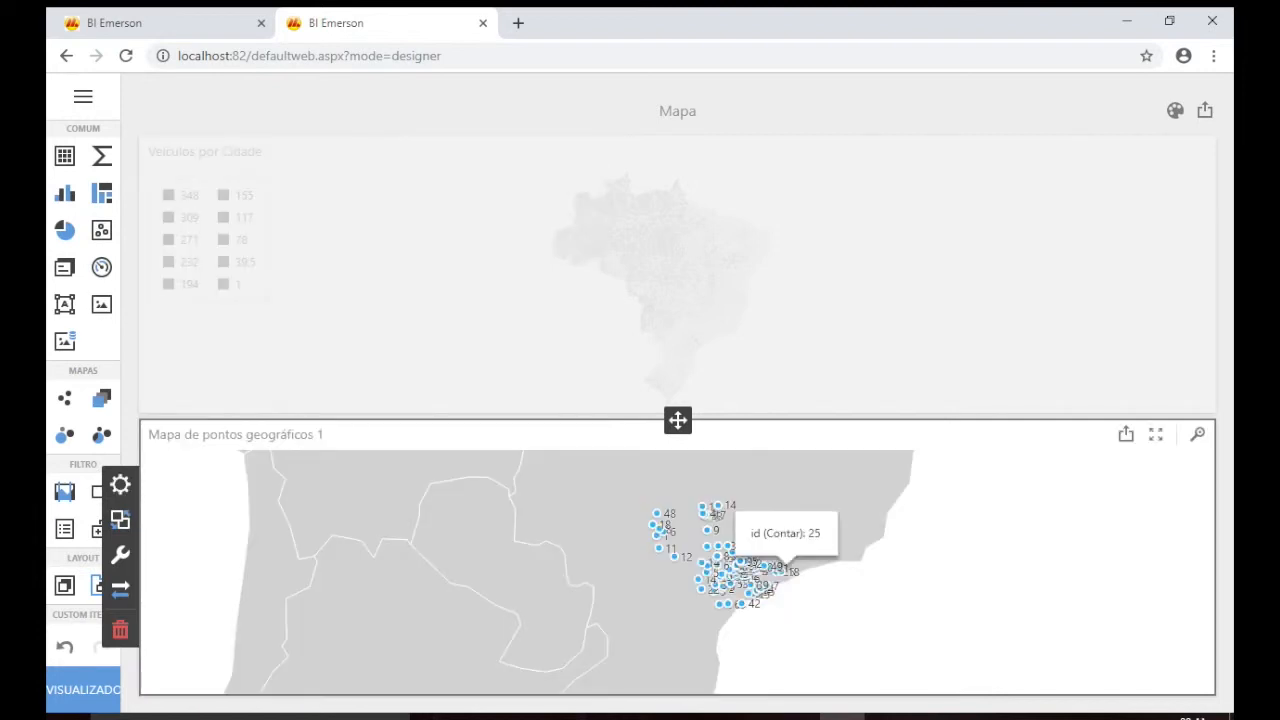
mouse_move(770, 590)
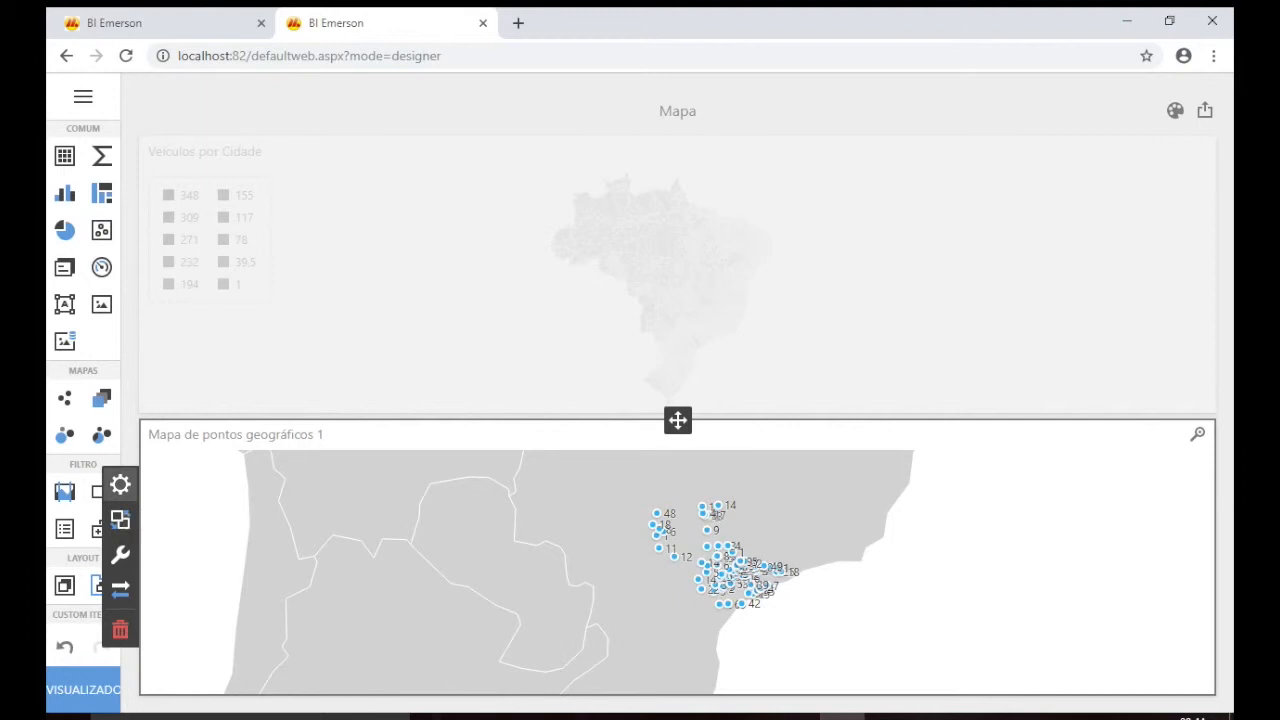
Give the point map a custom base map loaded from the URL C:\BI5\Mapas\MUNICIPIOS_polígonos.shp
left_click(120, 484)
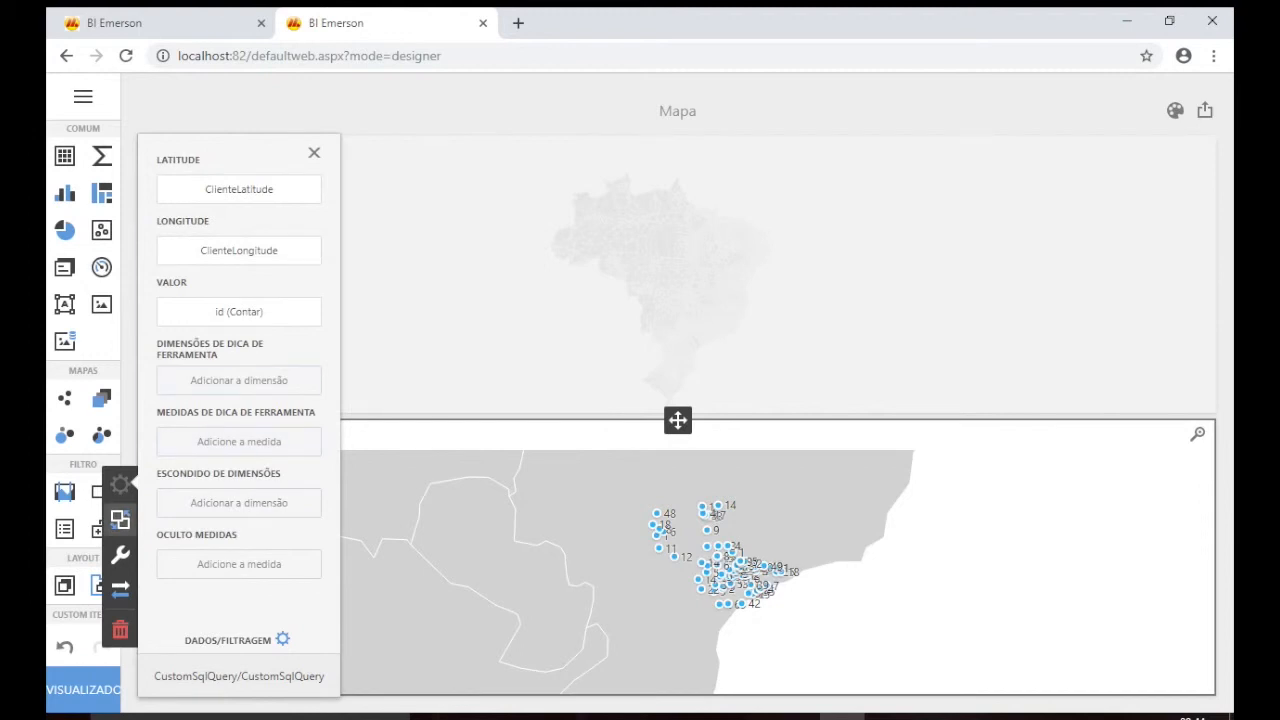
left_click(120, 519)
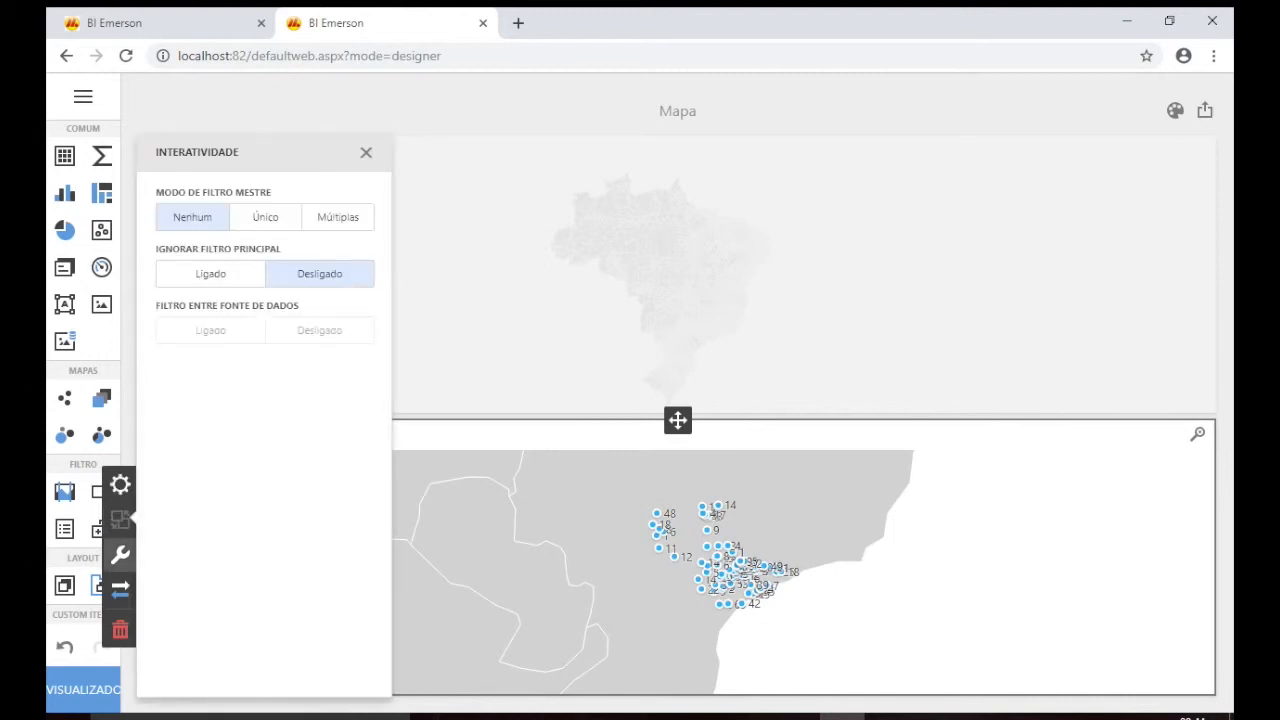
left_click(120, 554)
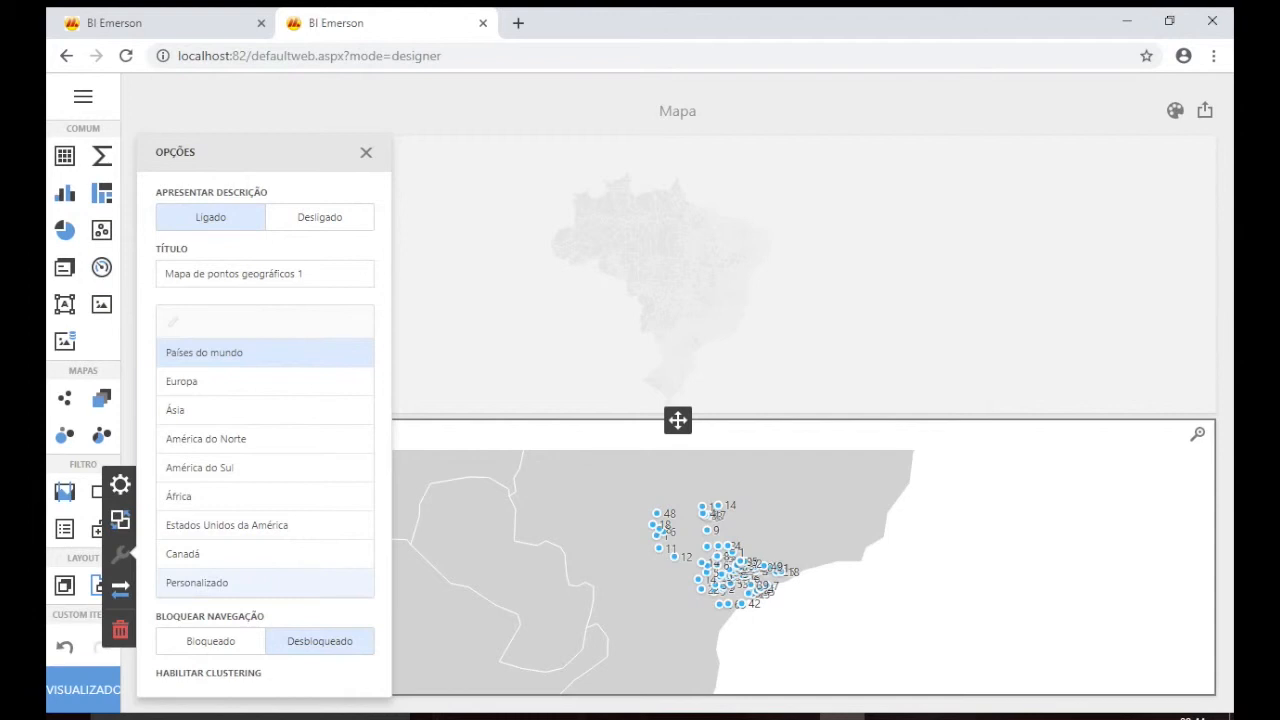
left_click(197, 583)
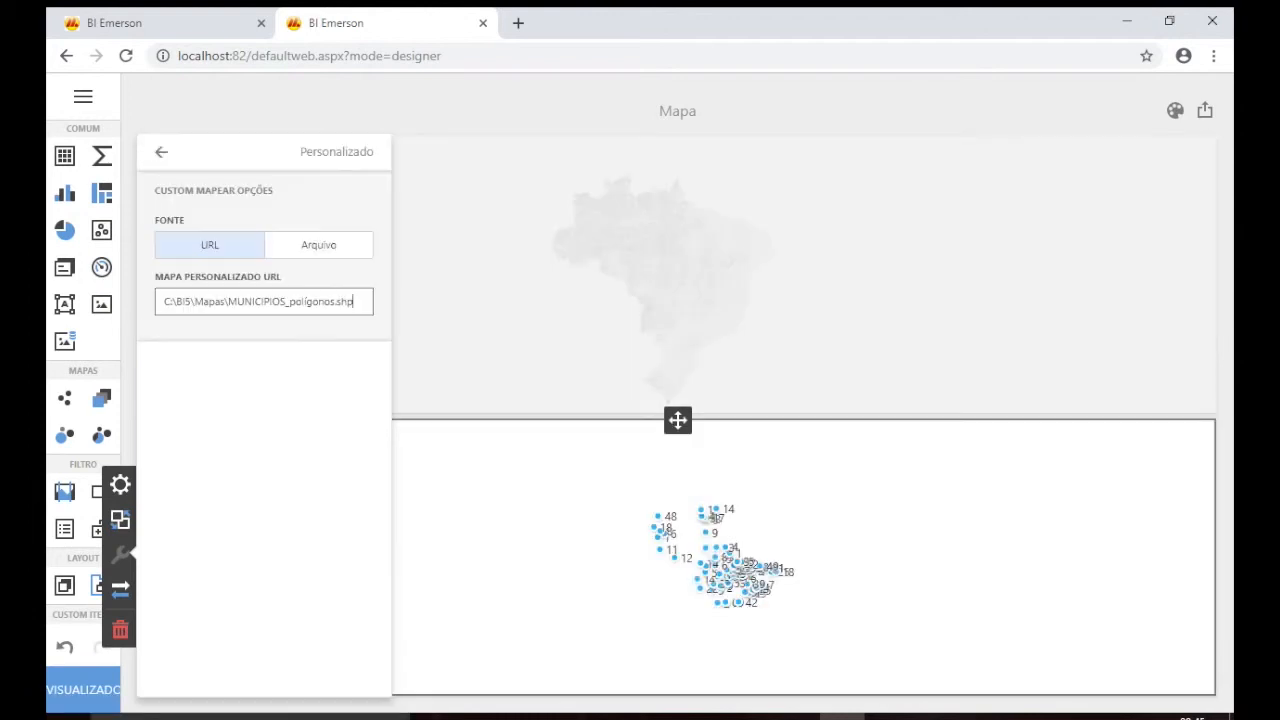
key("Return")
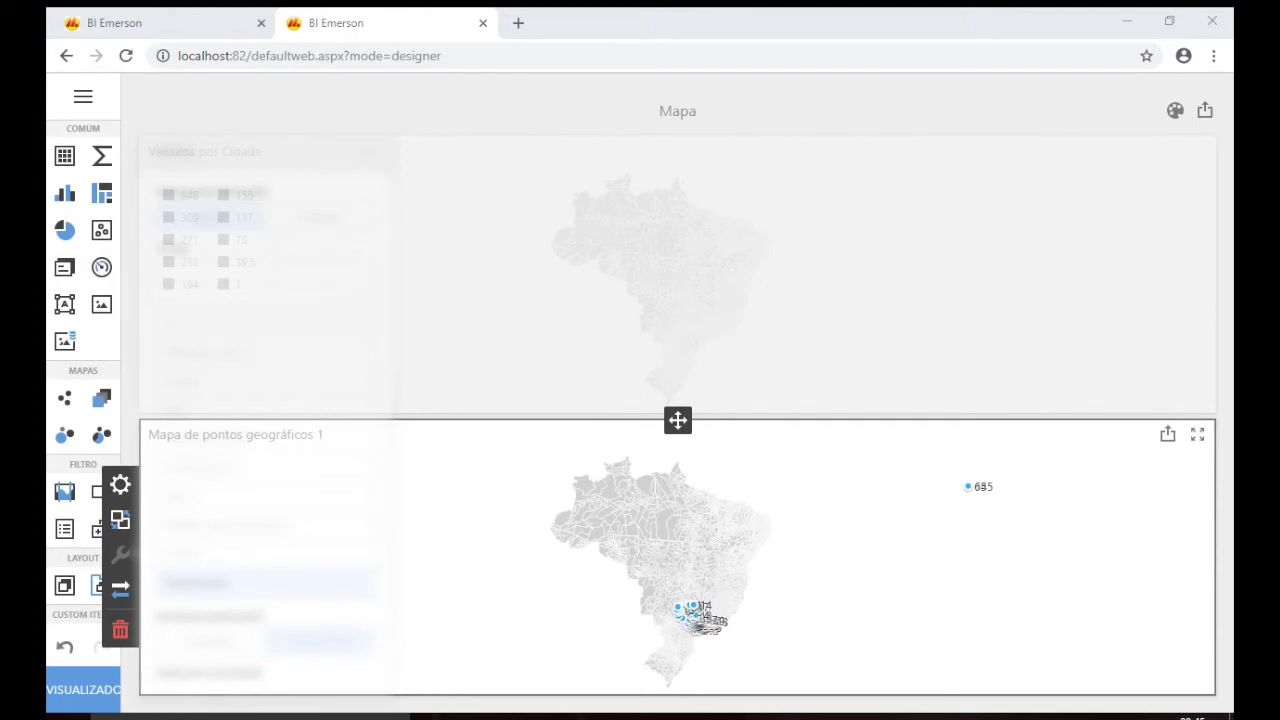
Enable clustering on the point map and use NOME_MUNI as its shape title attribute
scroll(264, 420, "down", 2)
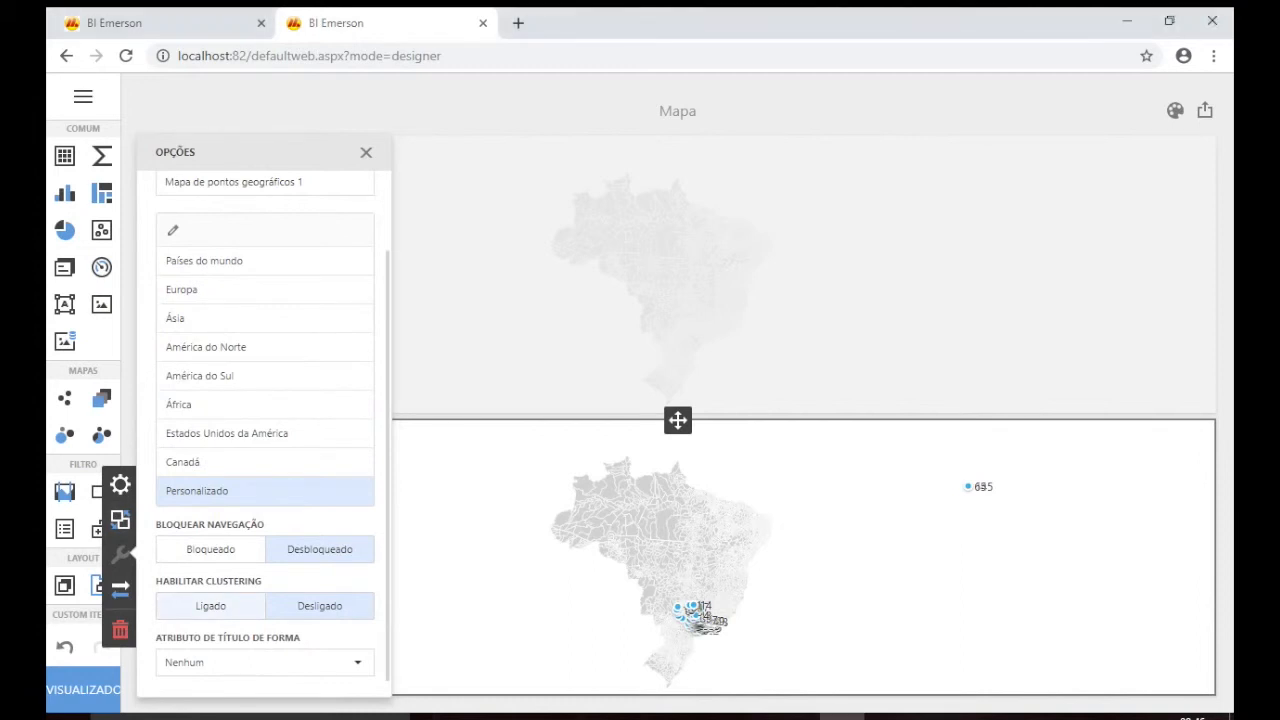
left_click(210, 606)
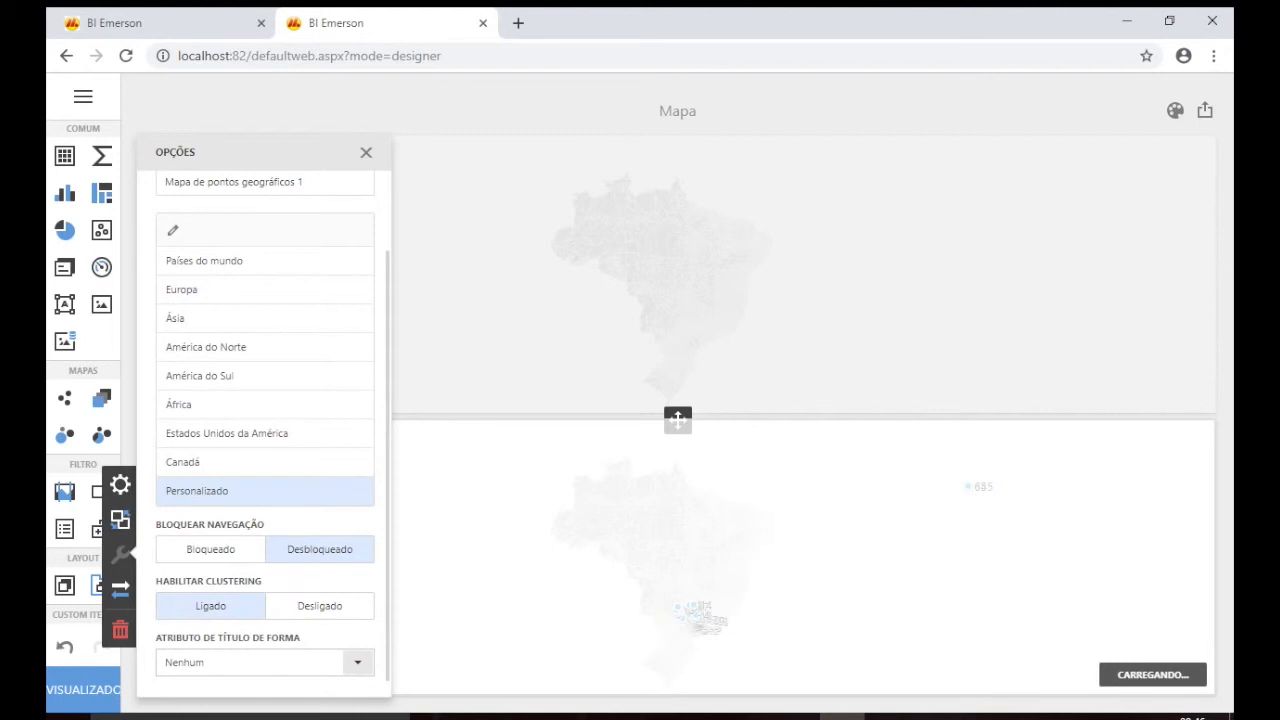
left_click(357, 662)
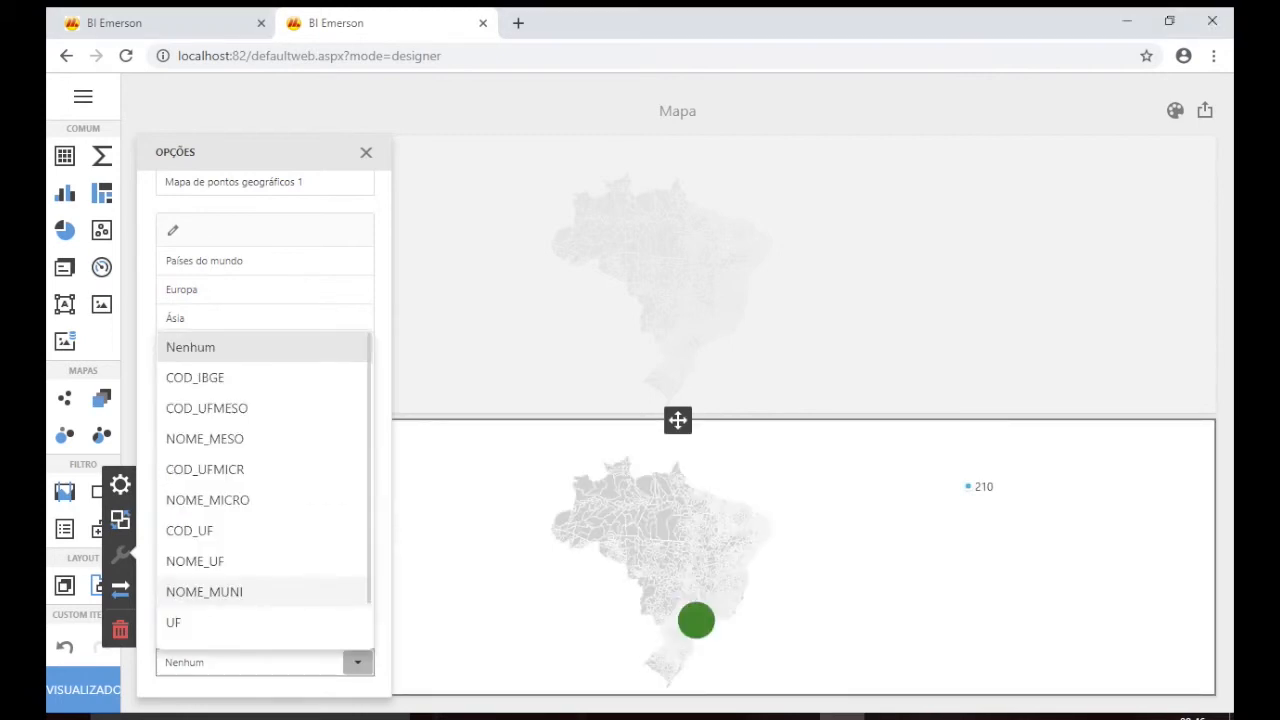
left_click(204, 591)
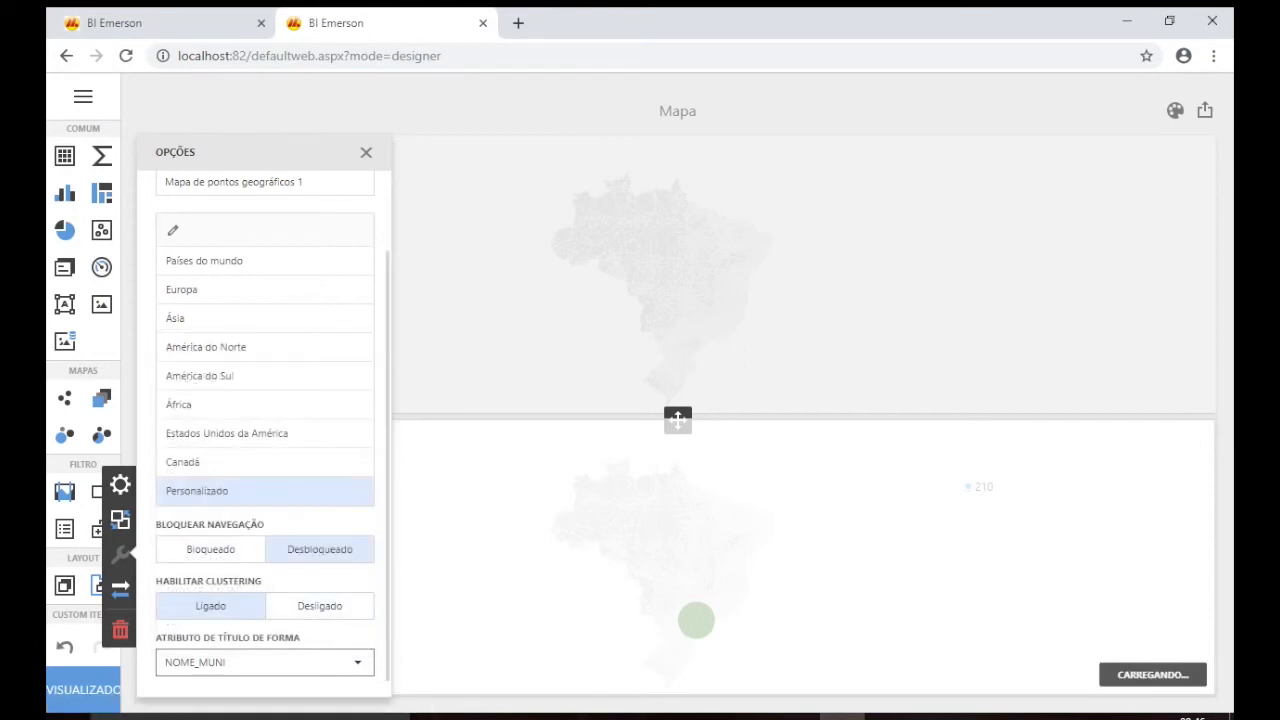
left_click(366, 153)
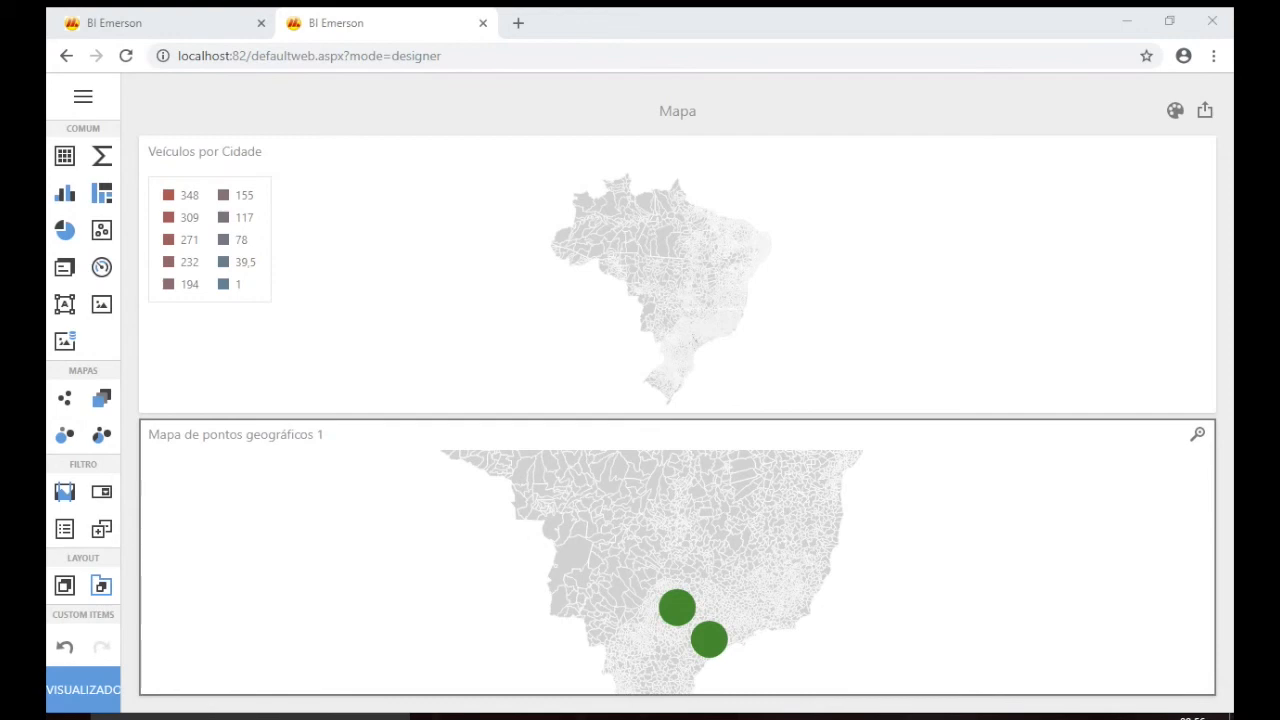
right_click(610, 321)
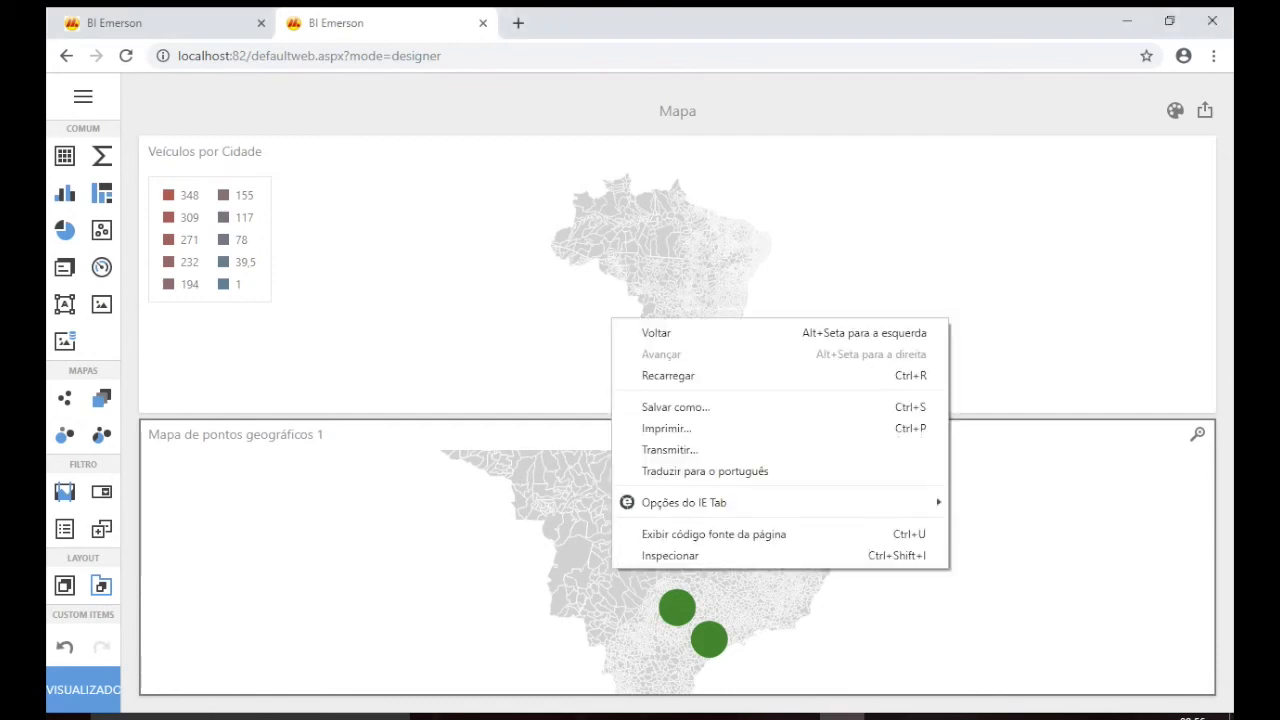